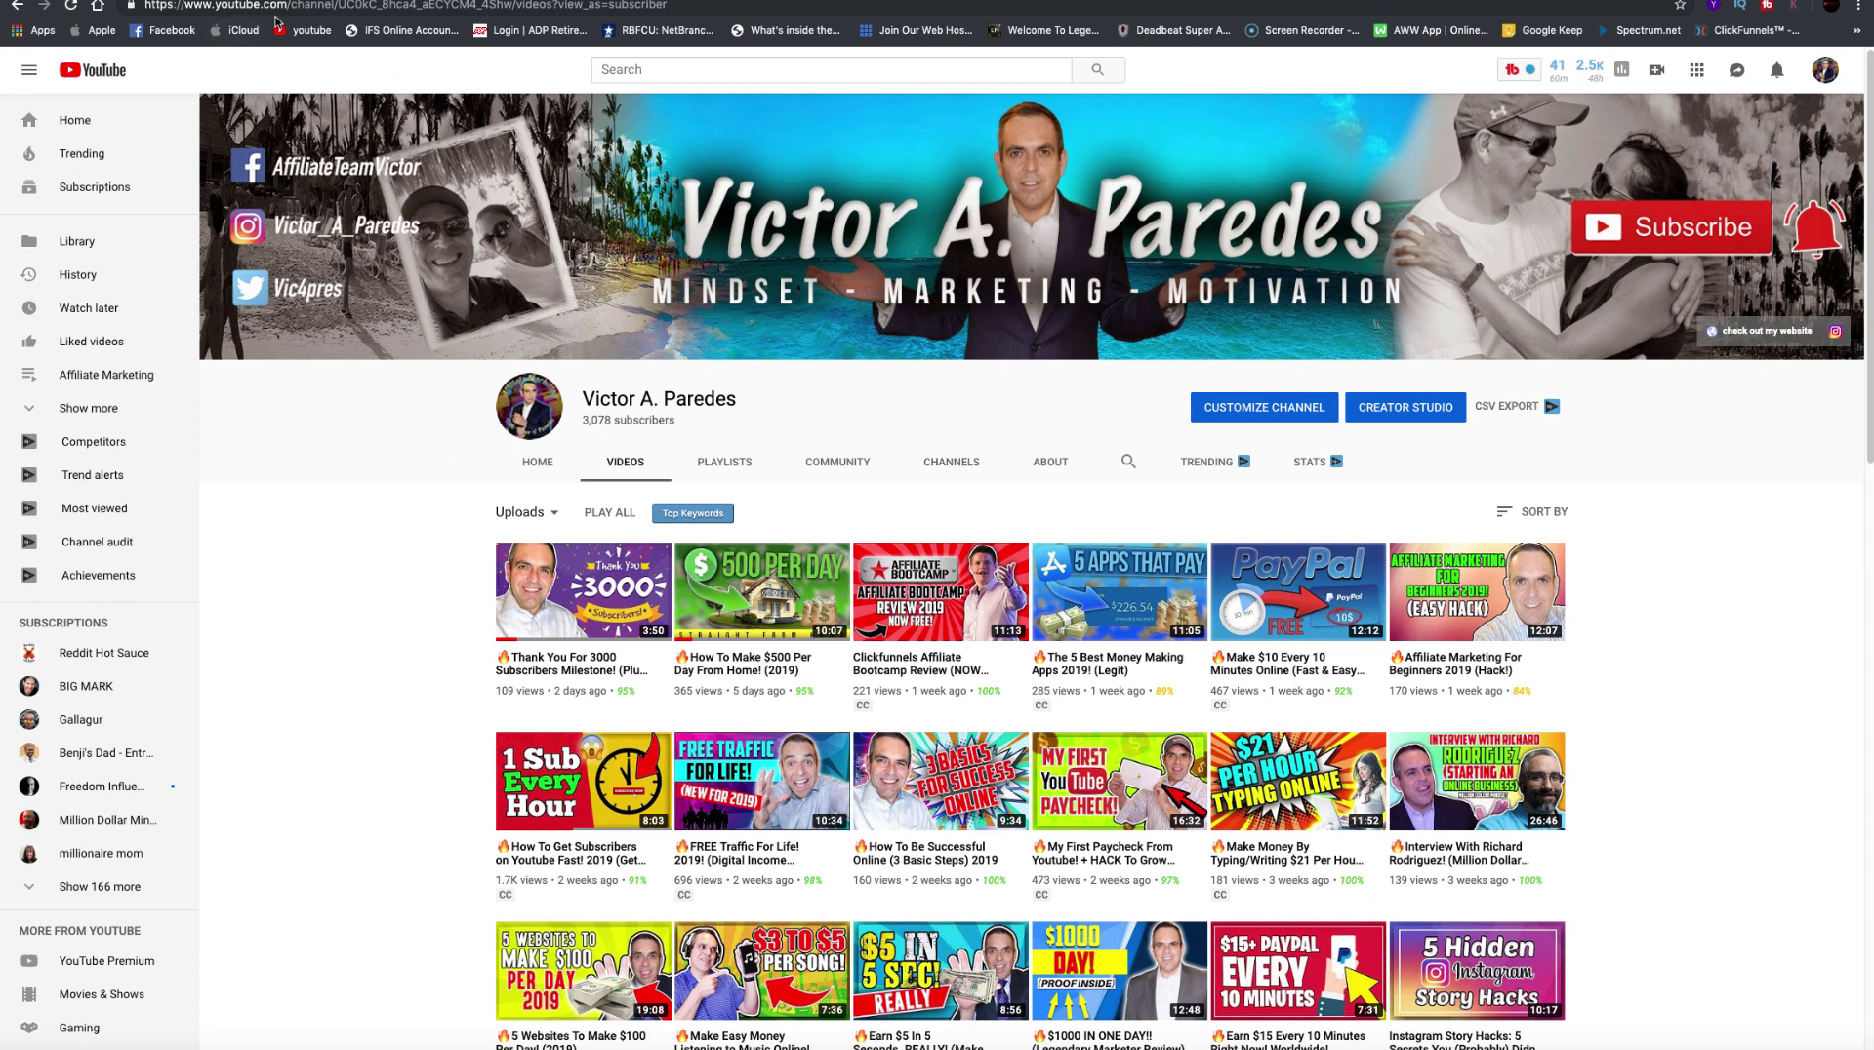
Switch to the Makeup.Pho.to face retouch site tab
{"action": "left_click", "coordinate": [390, 0]}
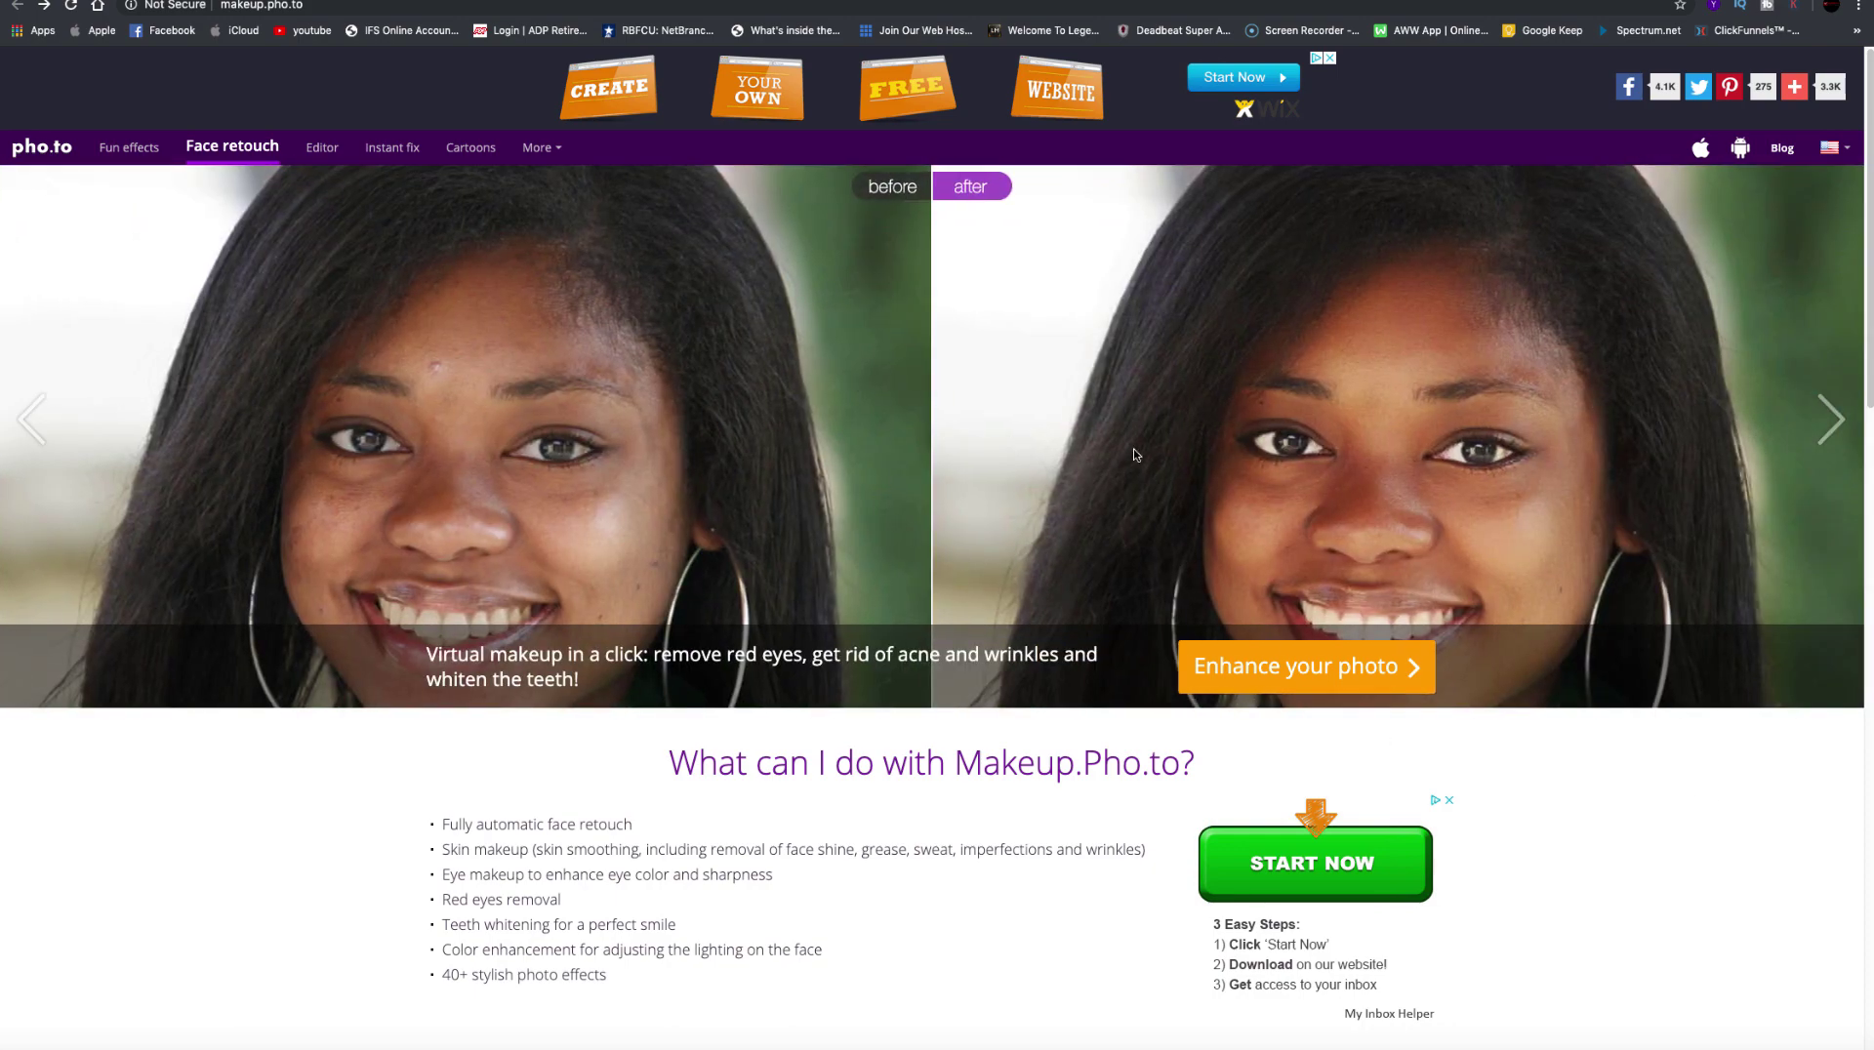
{"action": "mouse_move", "coordinate": [1305, 665]}
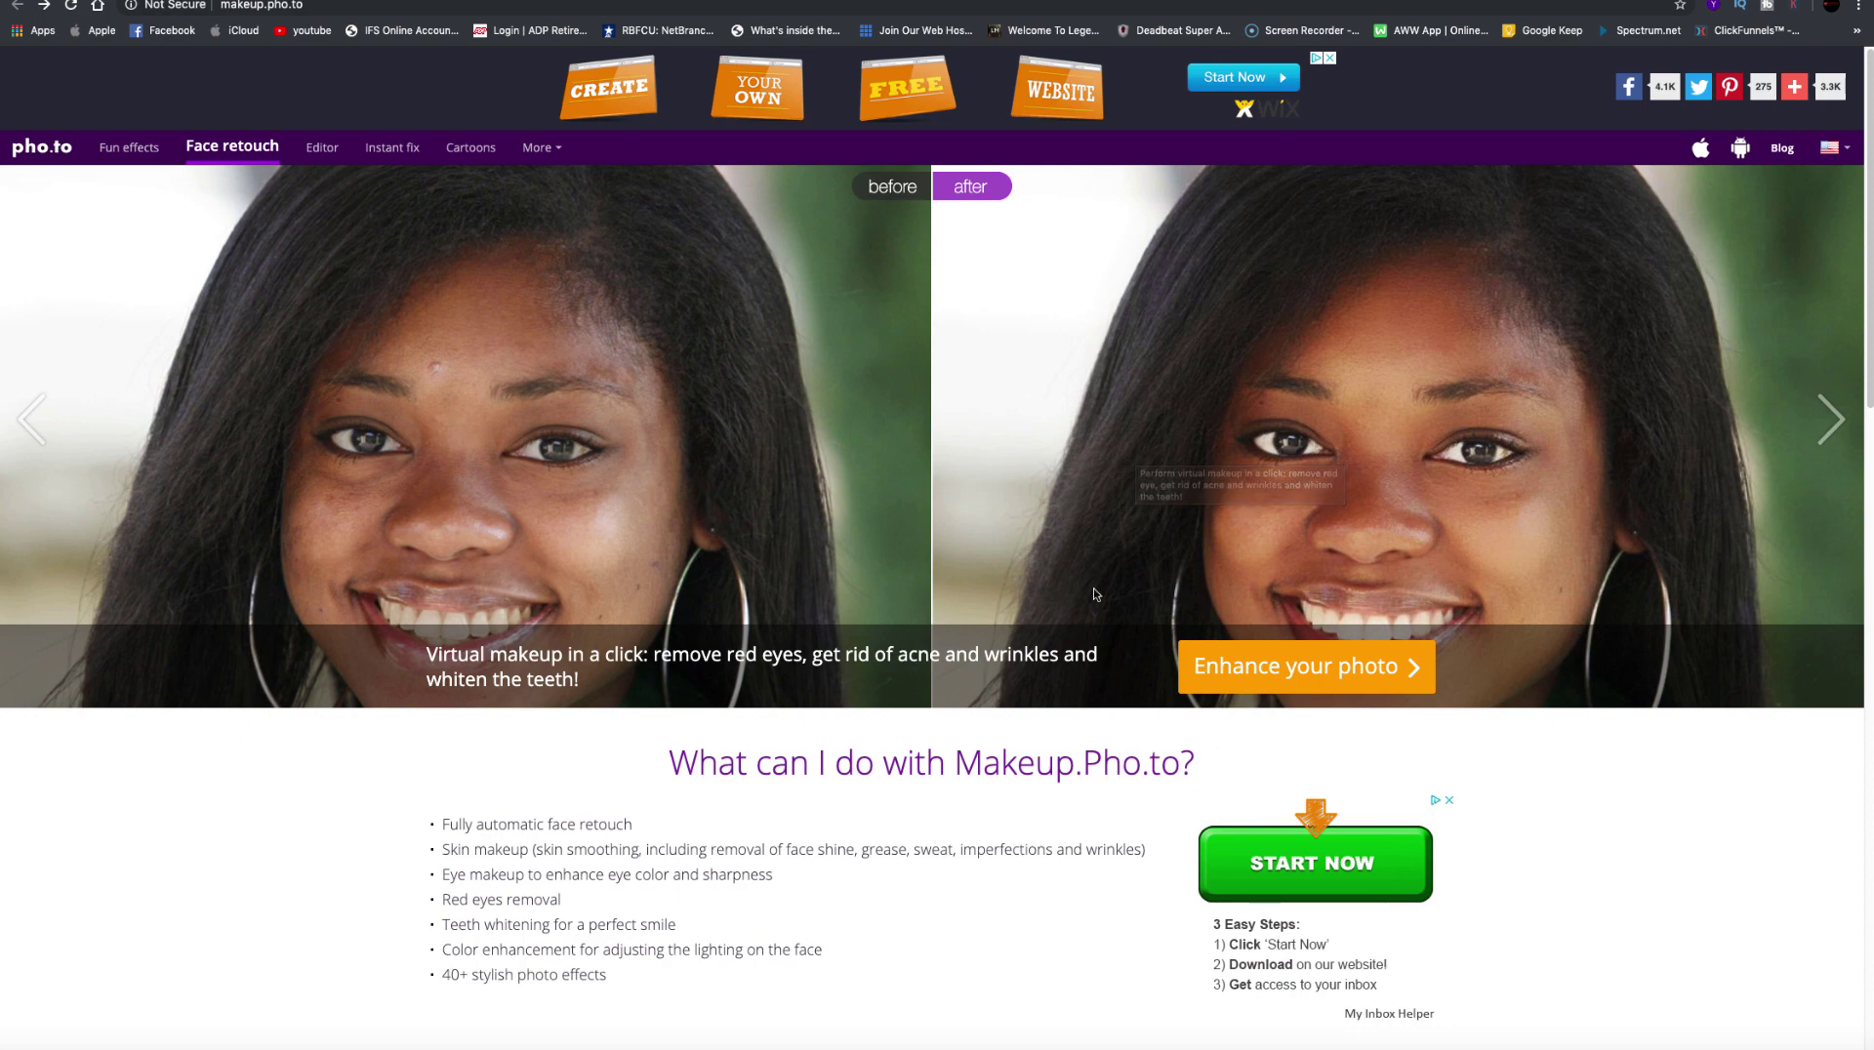
Upload the gettyimages older-woman portrait from the Desktop for automatic retouching
{"action": "left_click", "coordinate": [1304, 675]}
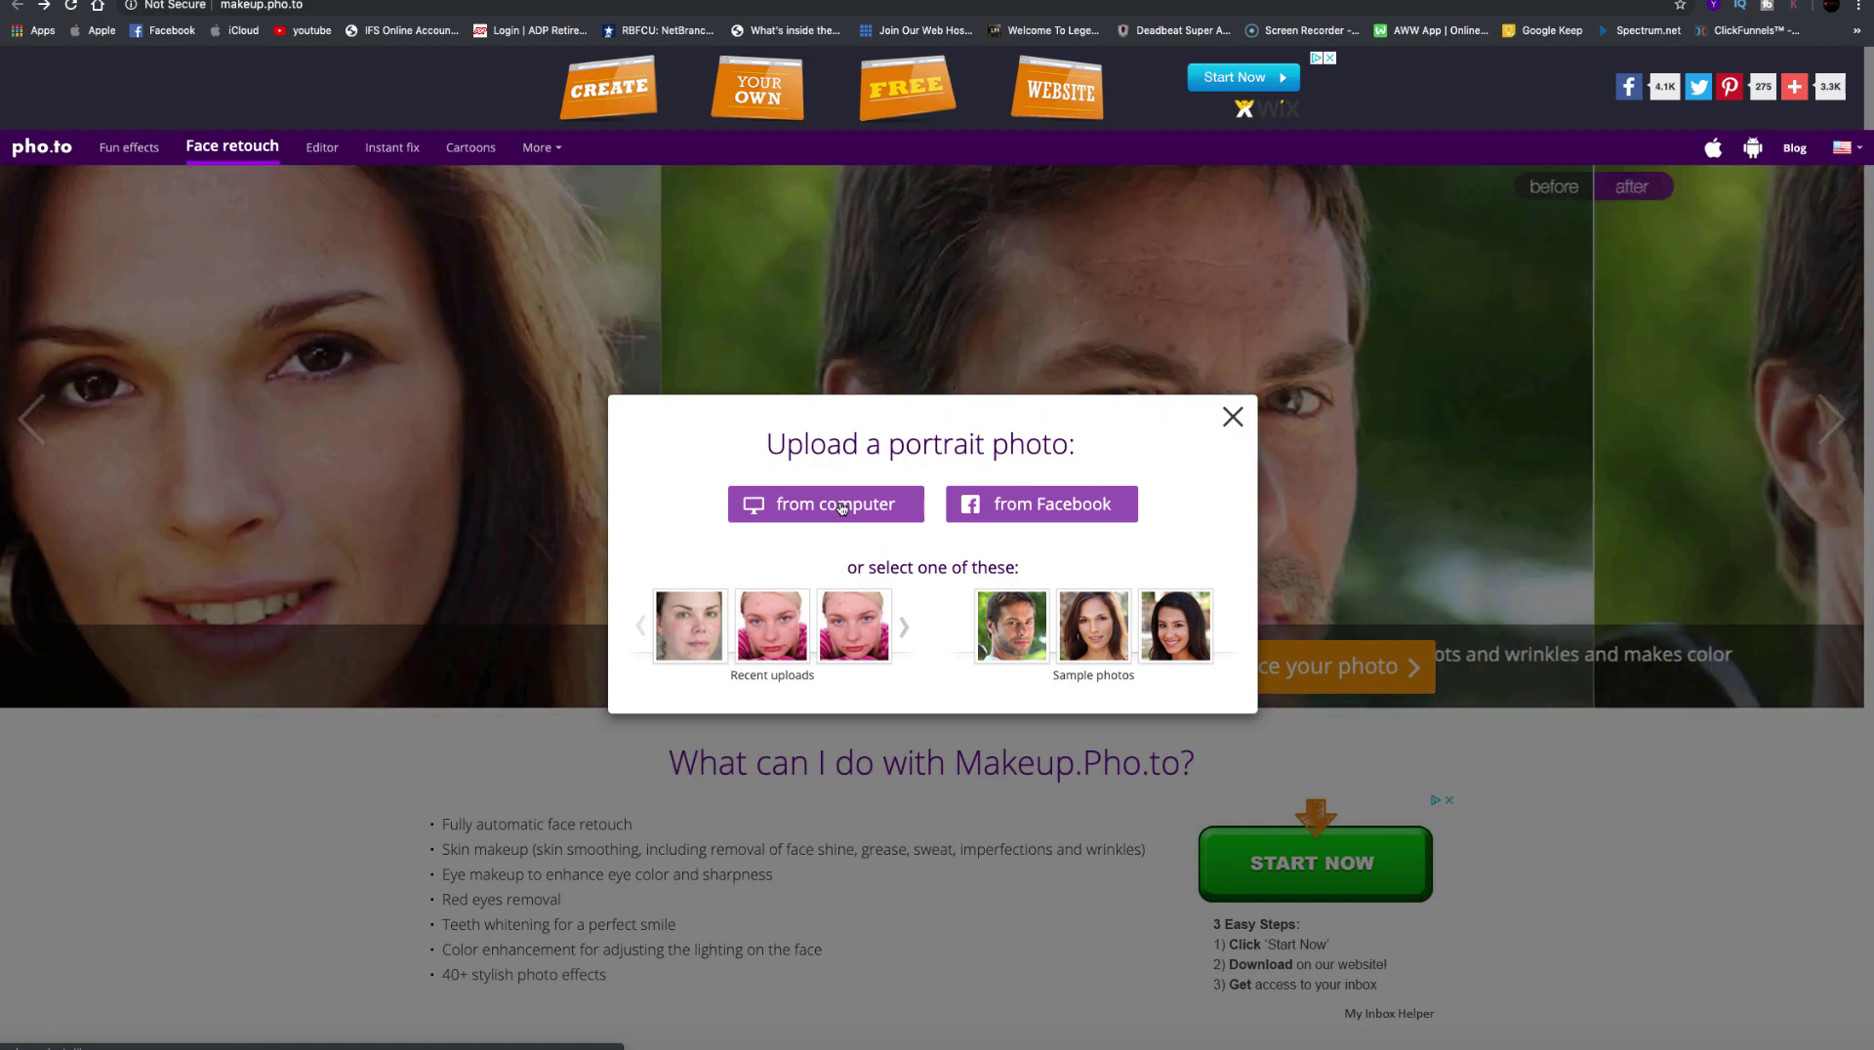
{"action": "left_click", "coordinate": [840, 504]}
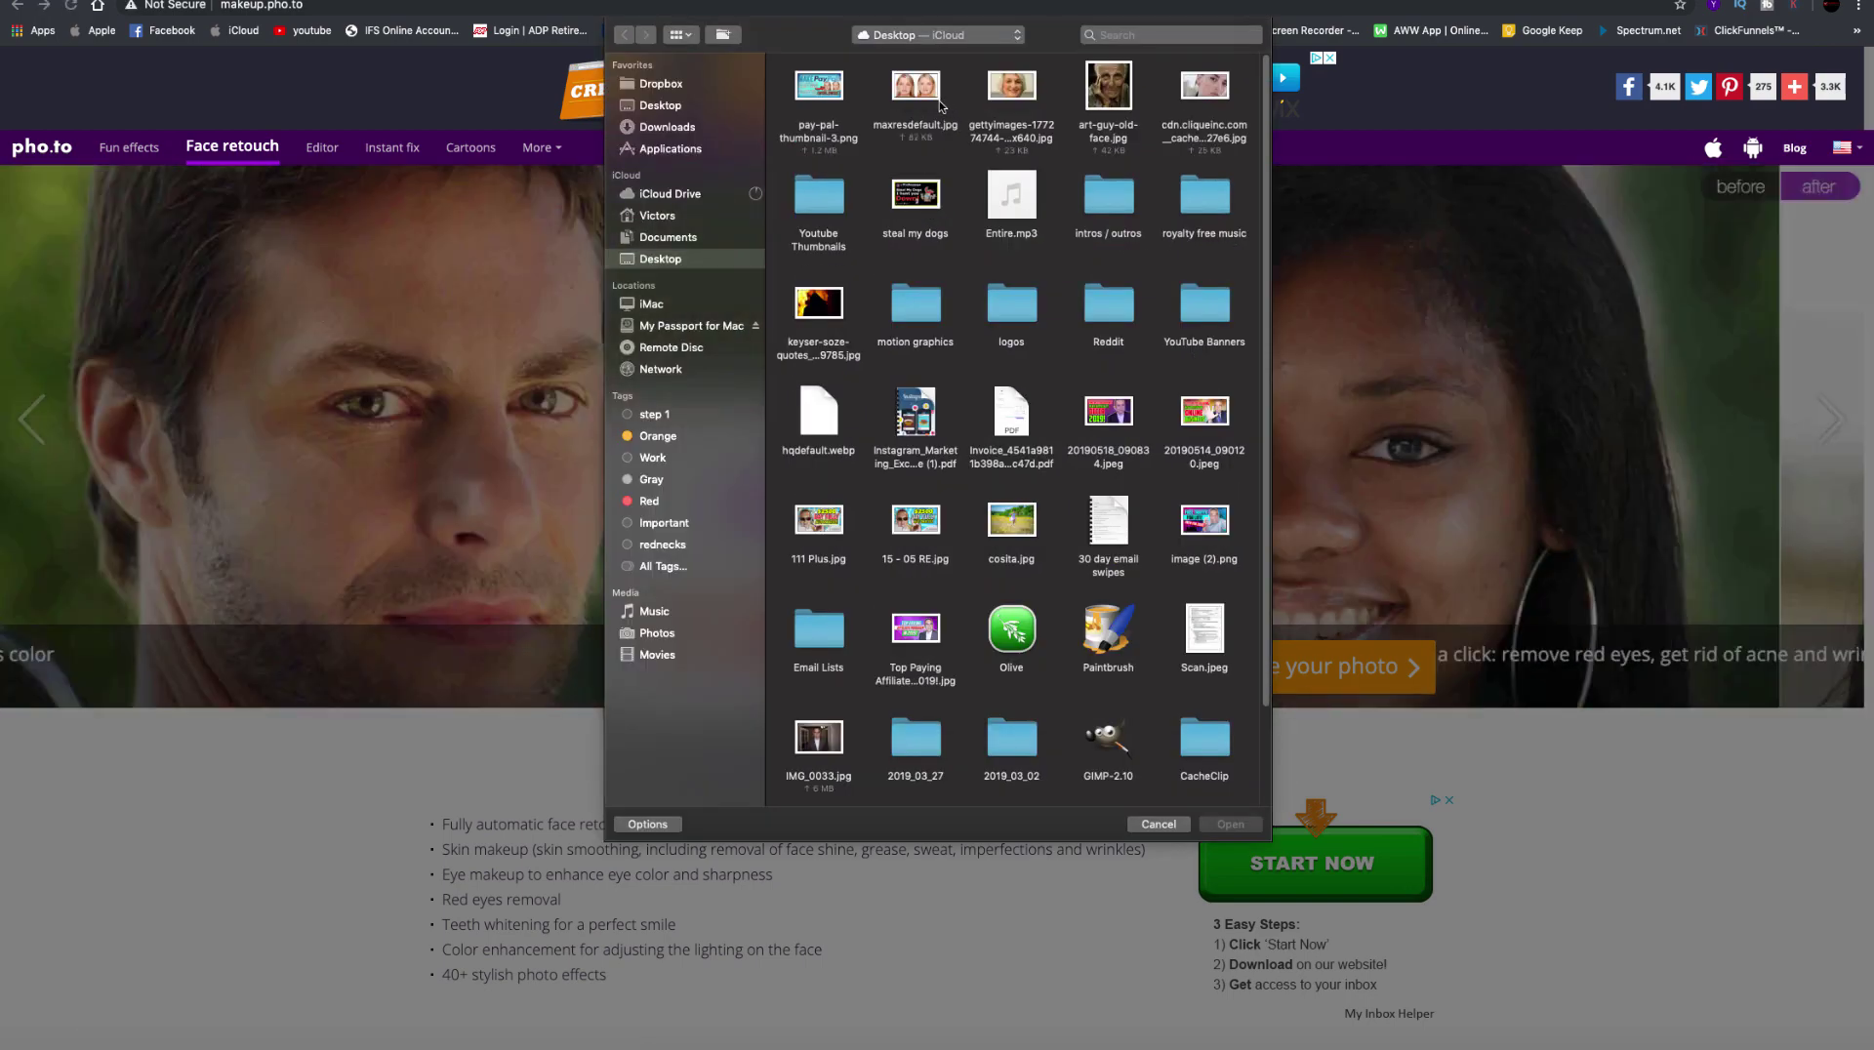
{"action": "double_click", "coordinate": [1014, 96]}
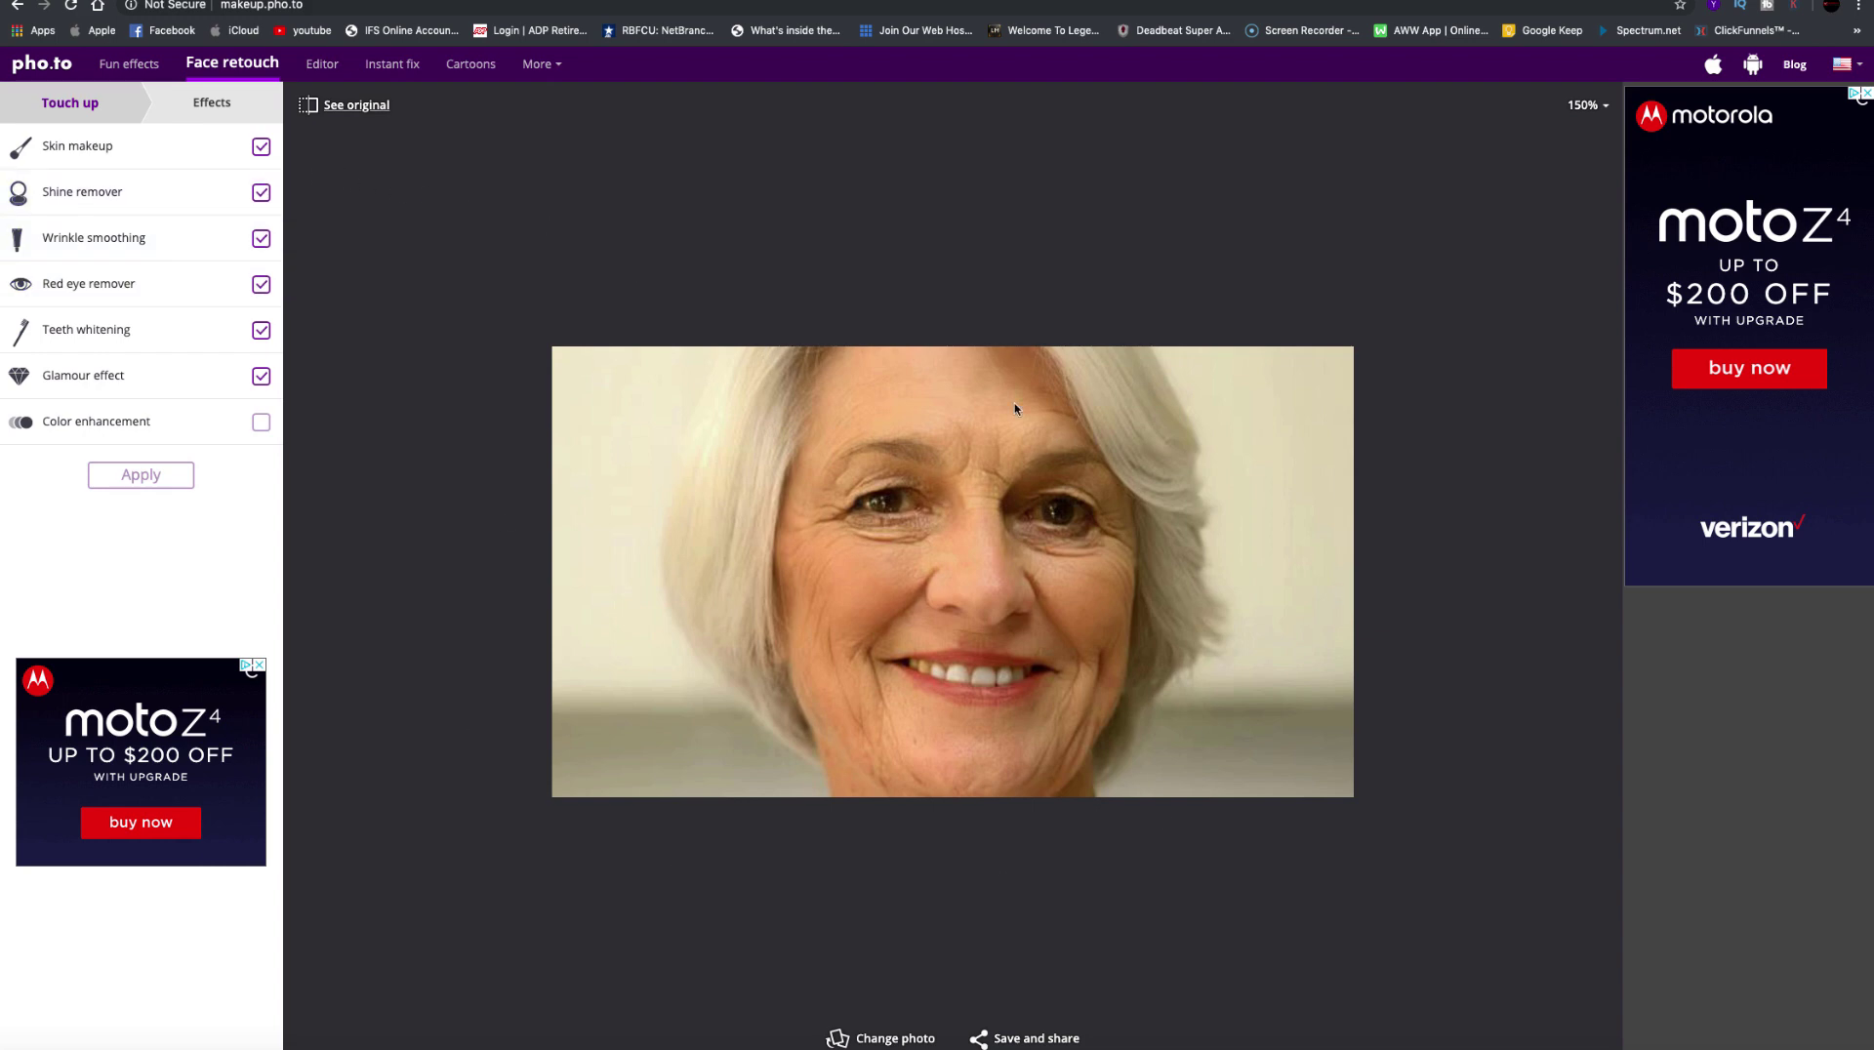
Toggle See original to compare, then reapply the retouch with Shine remover unchecked
{"action": "left_click", "coordinate": [358, 117]}
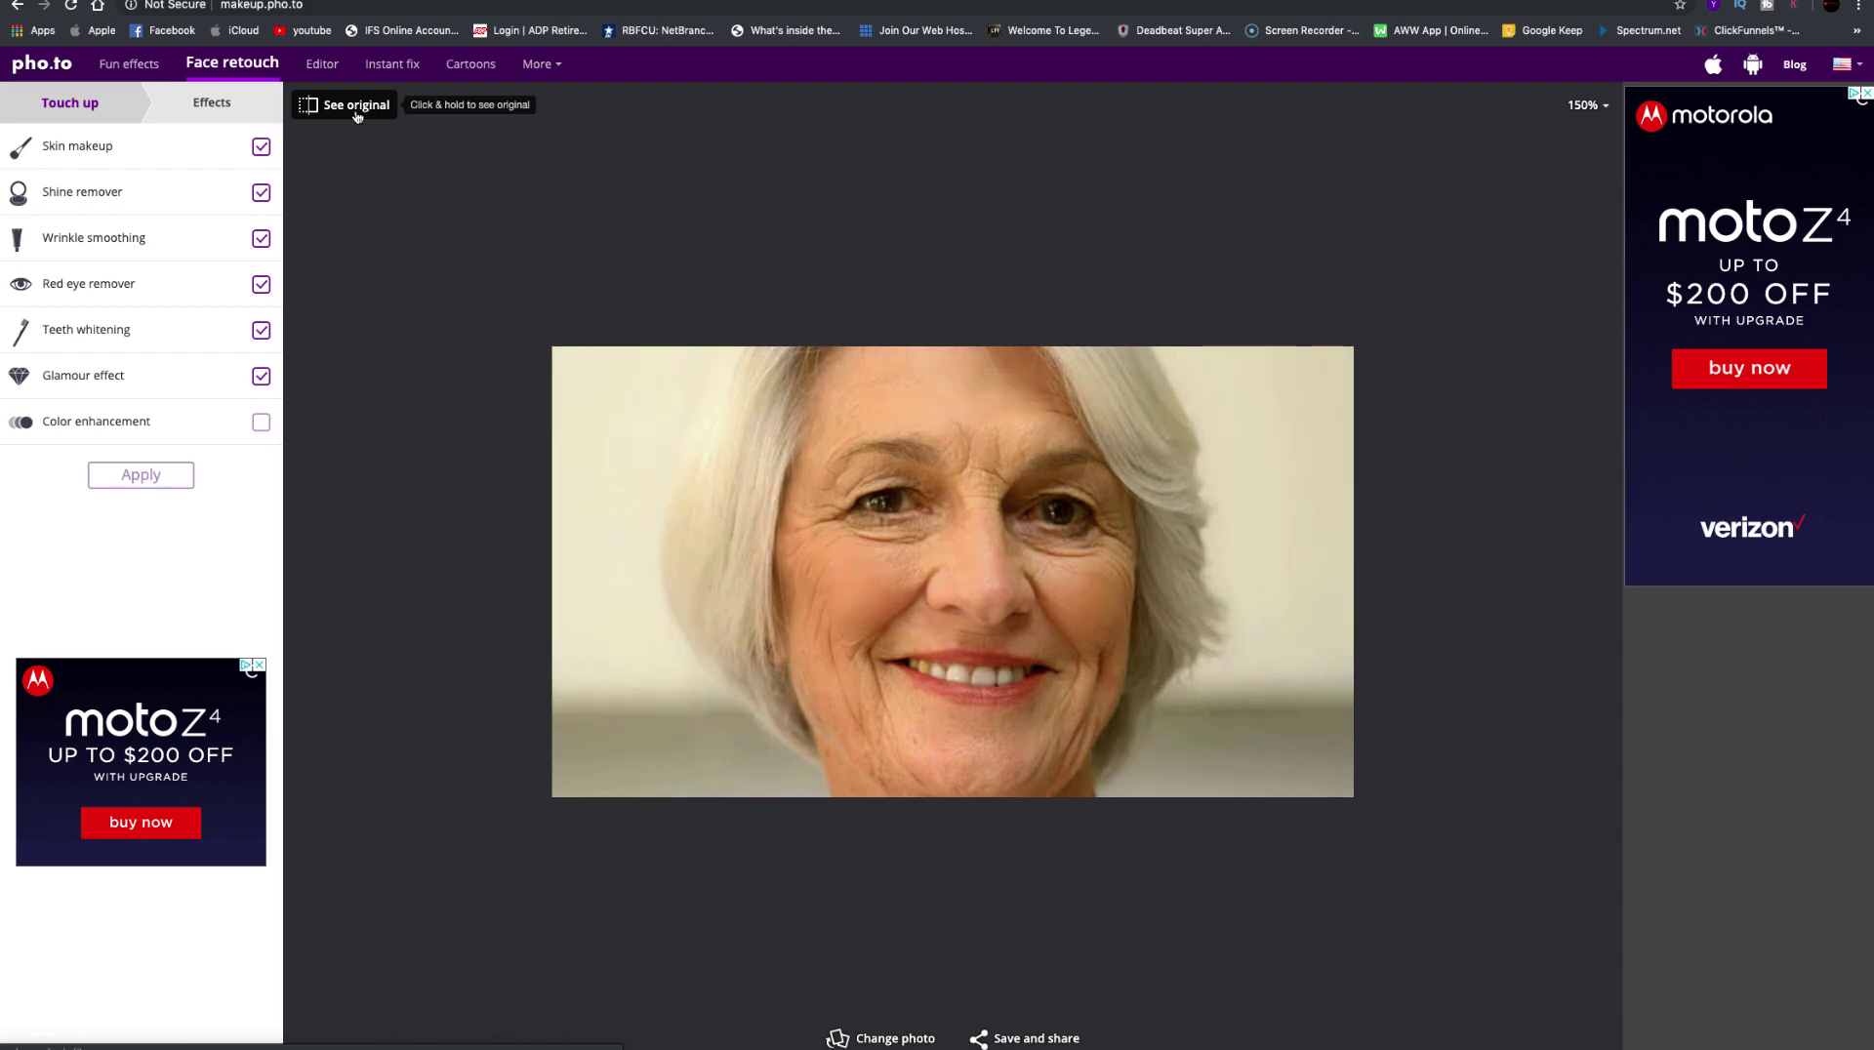
{"action": "left_click", "coordinate": [358, 116]}
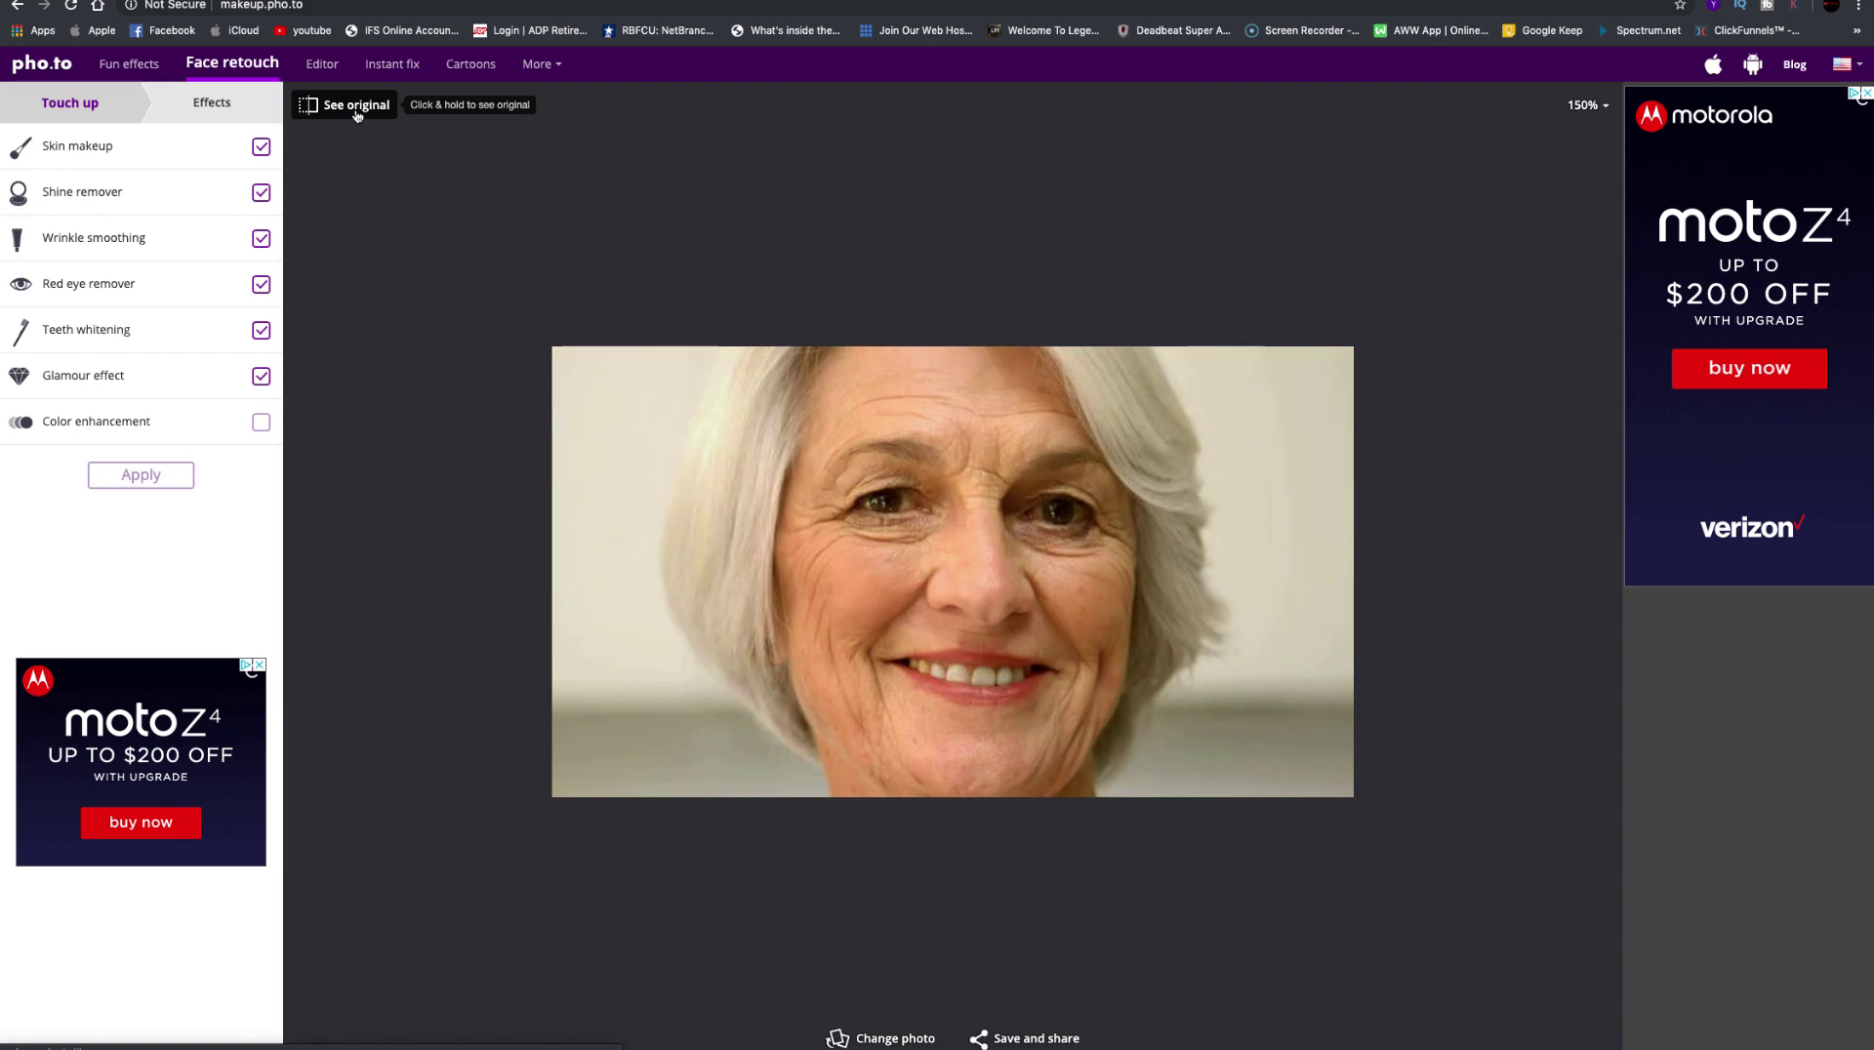
{"action": "left_click", "coordinate": [357, 116]}
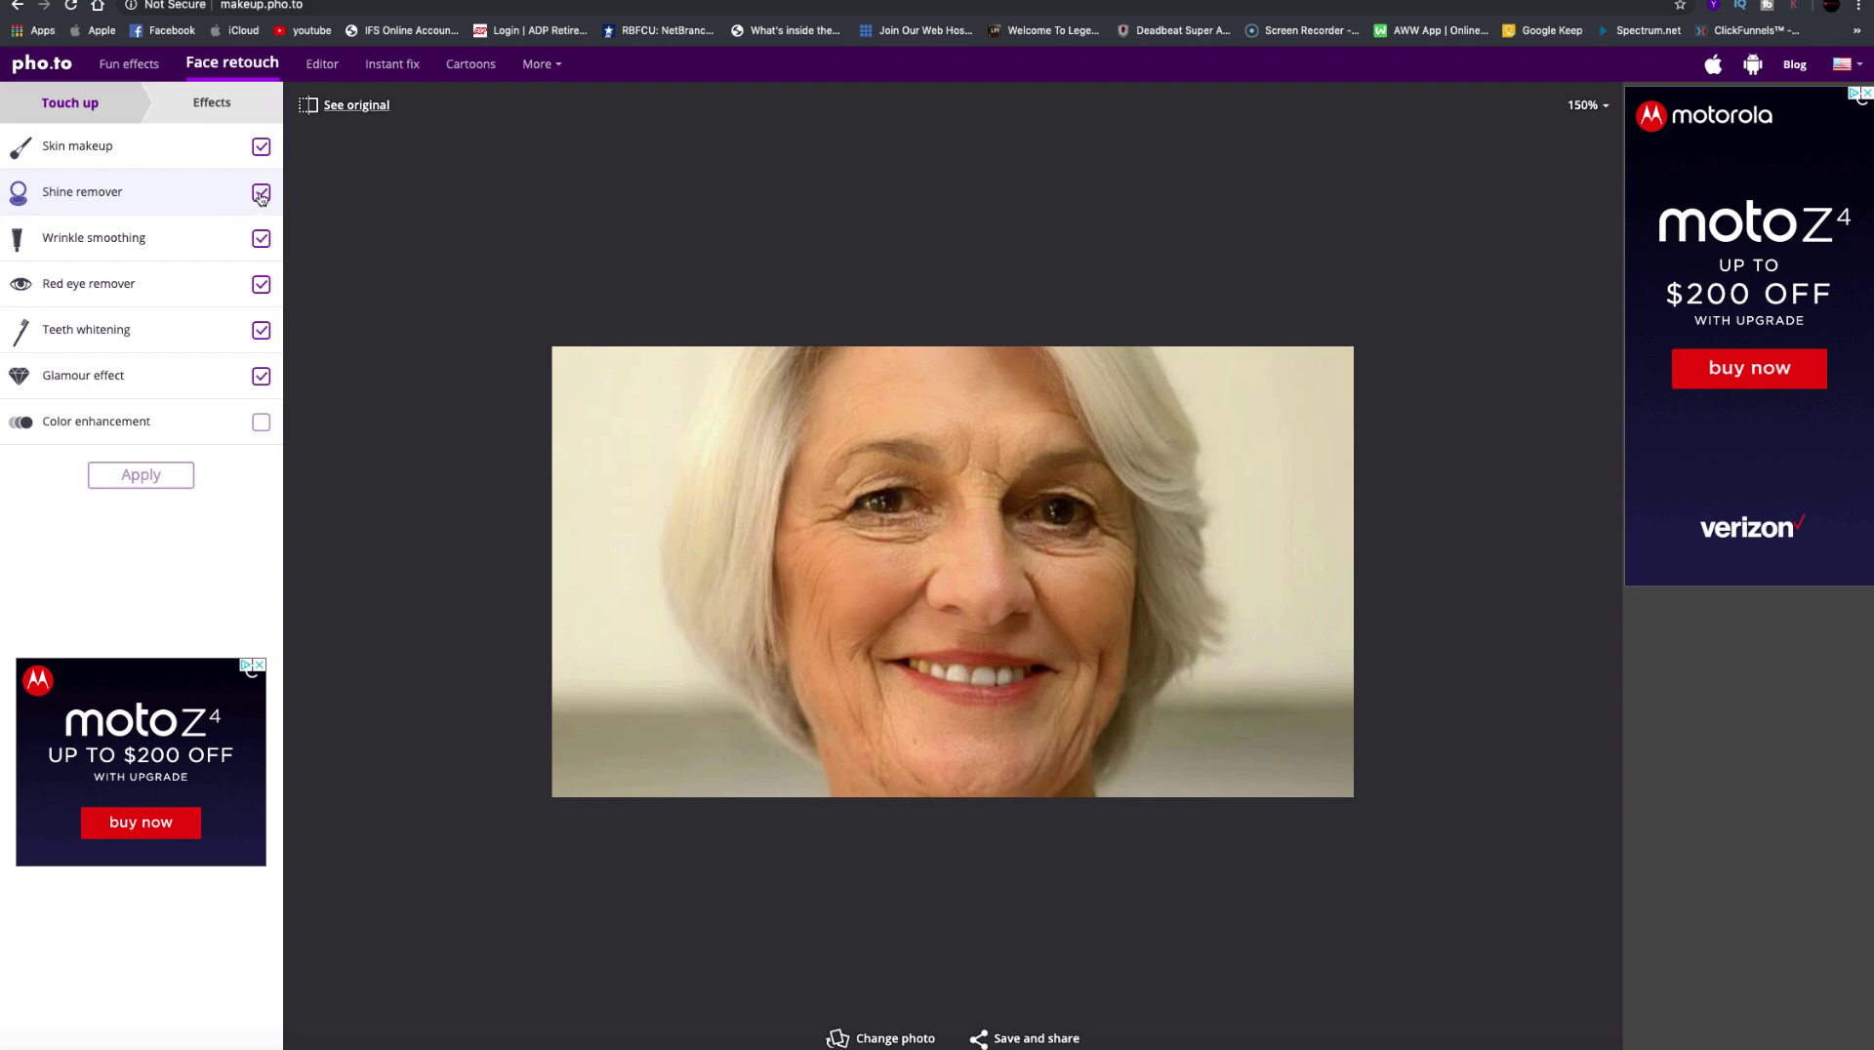
{"action": "left_click", "coordinate": [260, 194]}
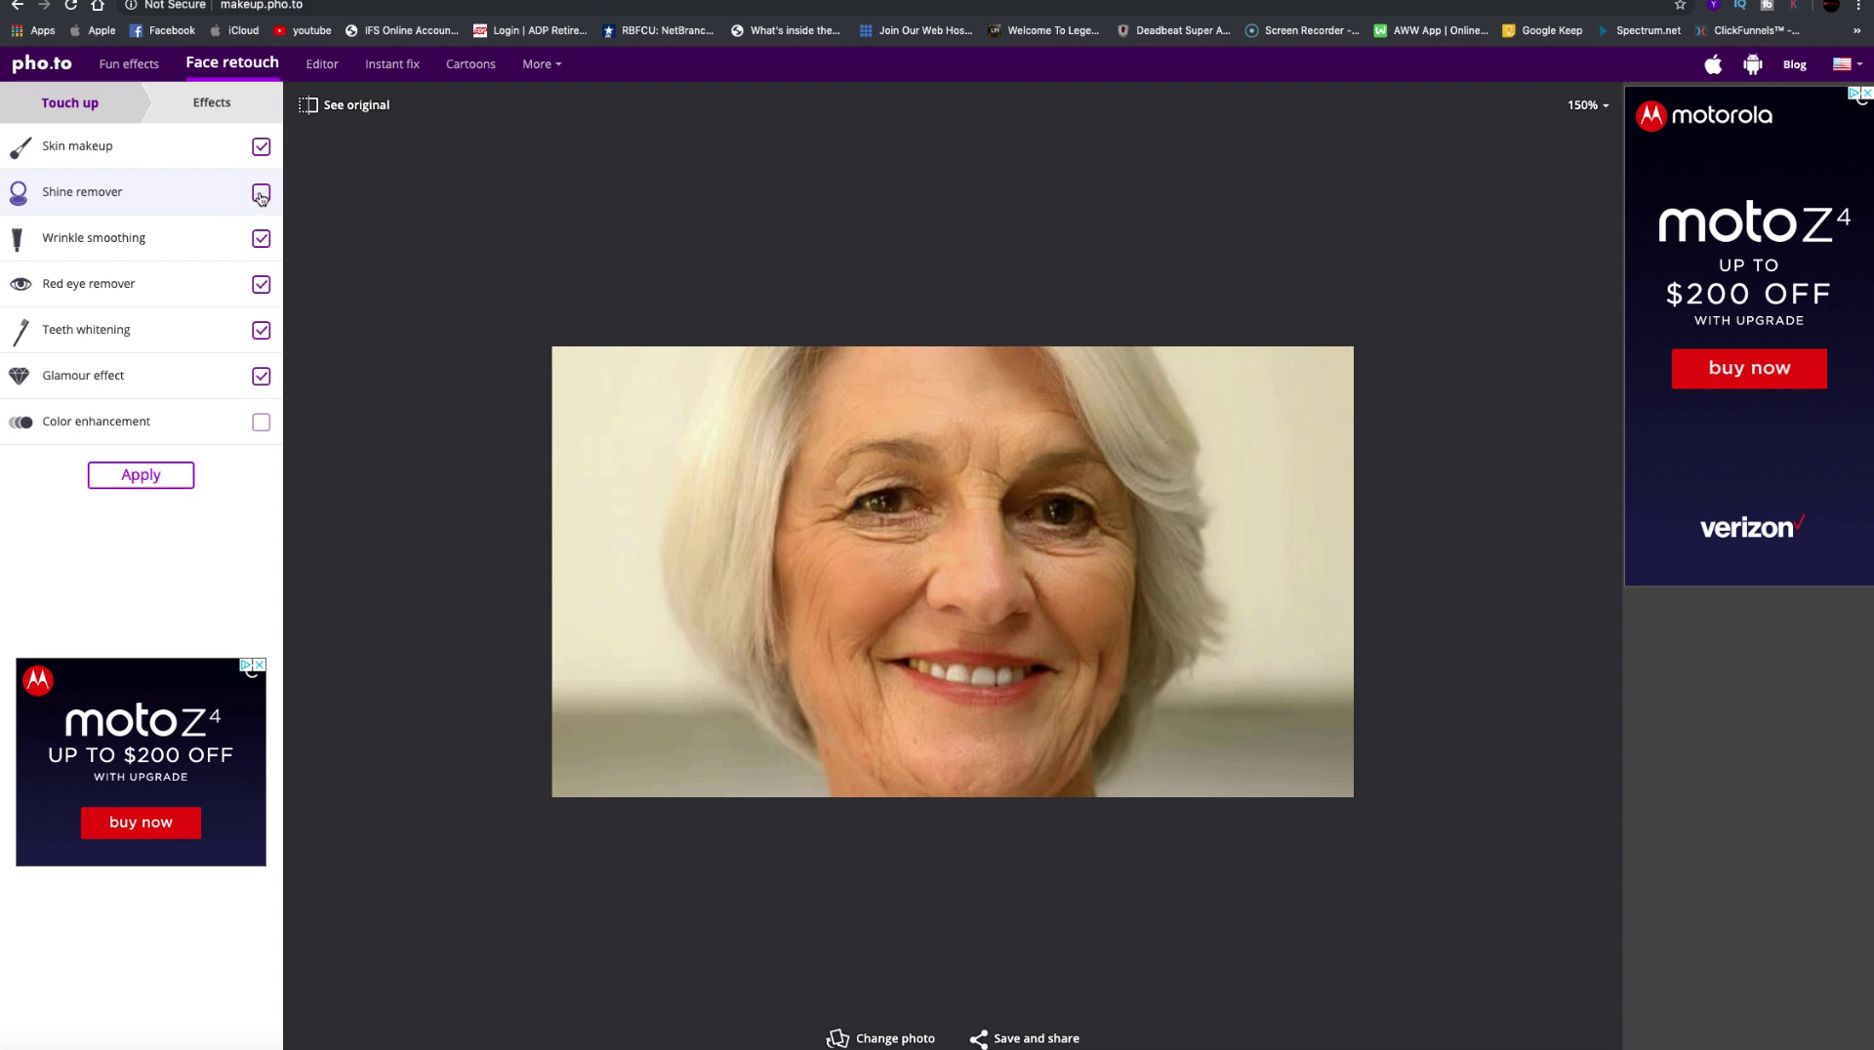
{"action": "left_click", "coordinate": [125, 477]}
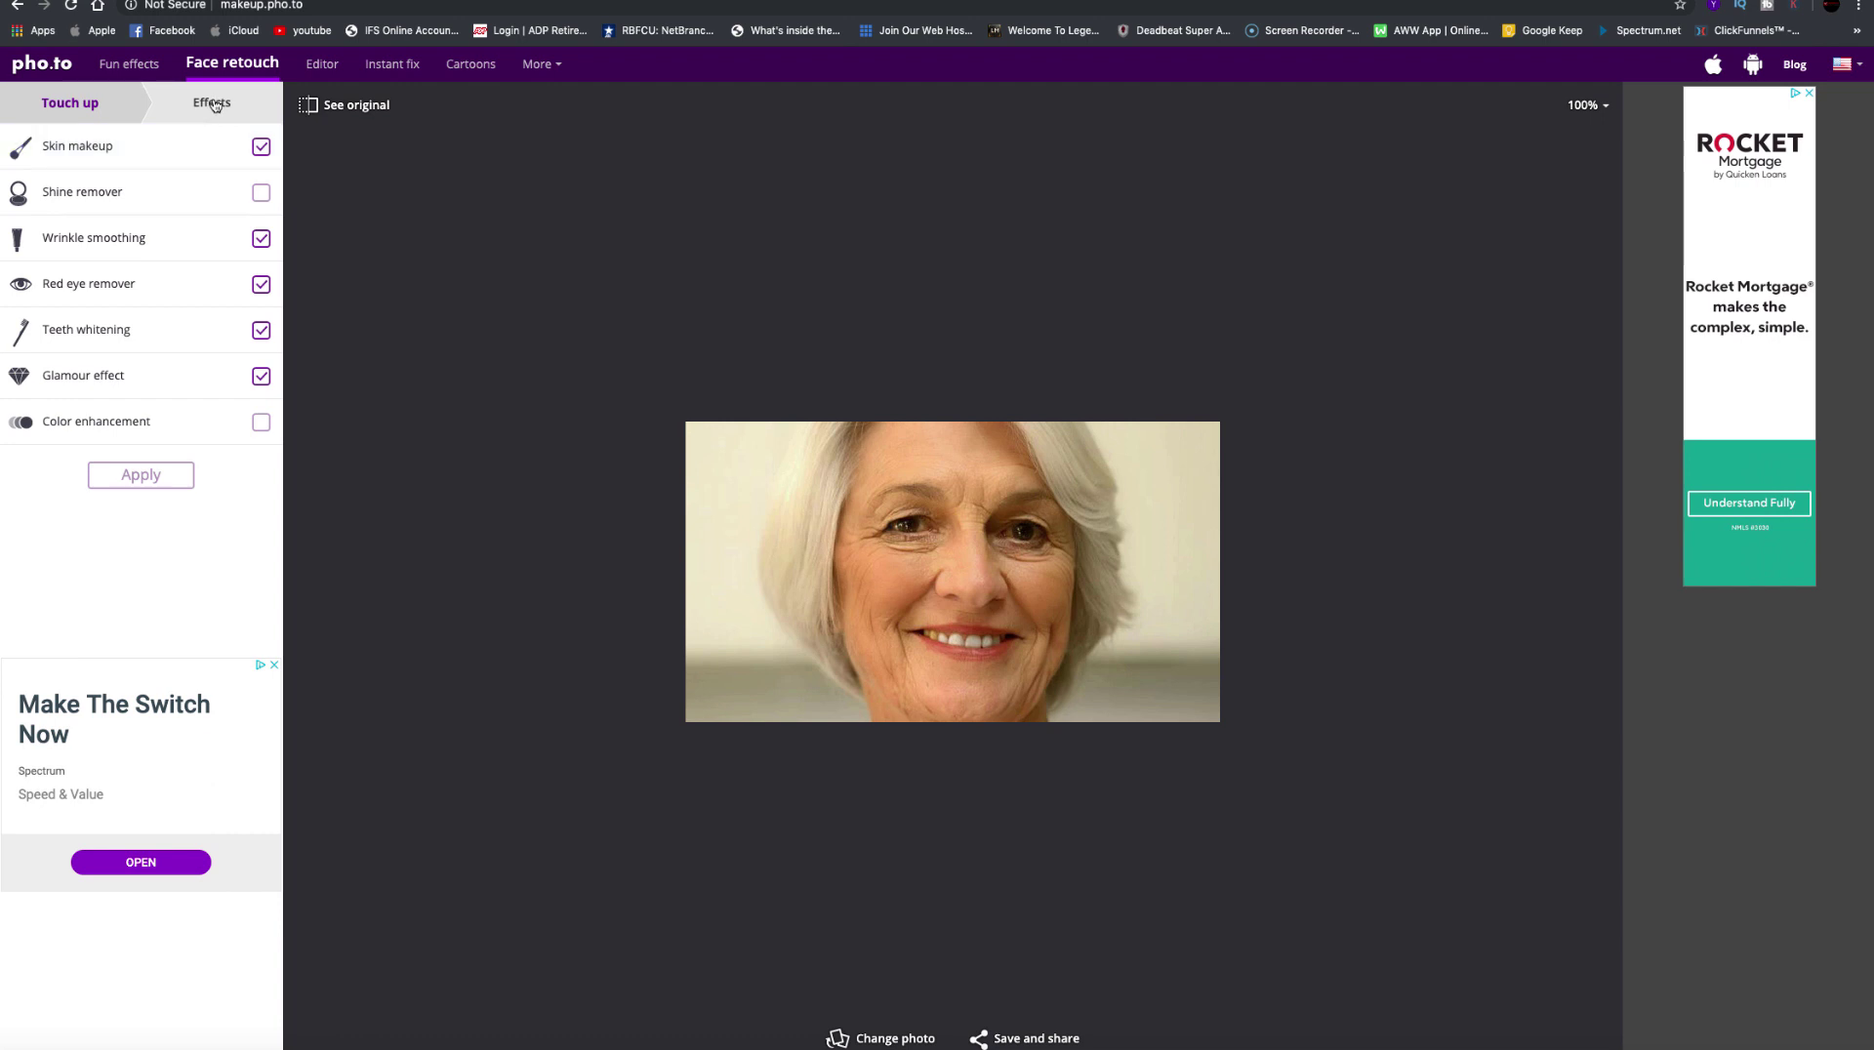
Apply the Dreamy Retro colour effect and toggle it against the original several times
{"action": "left_click", "coordinate": [212, 104]}
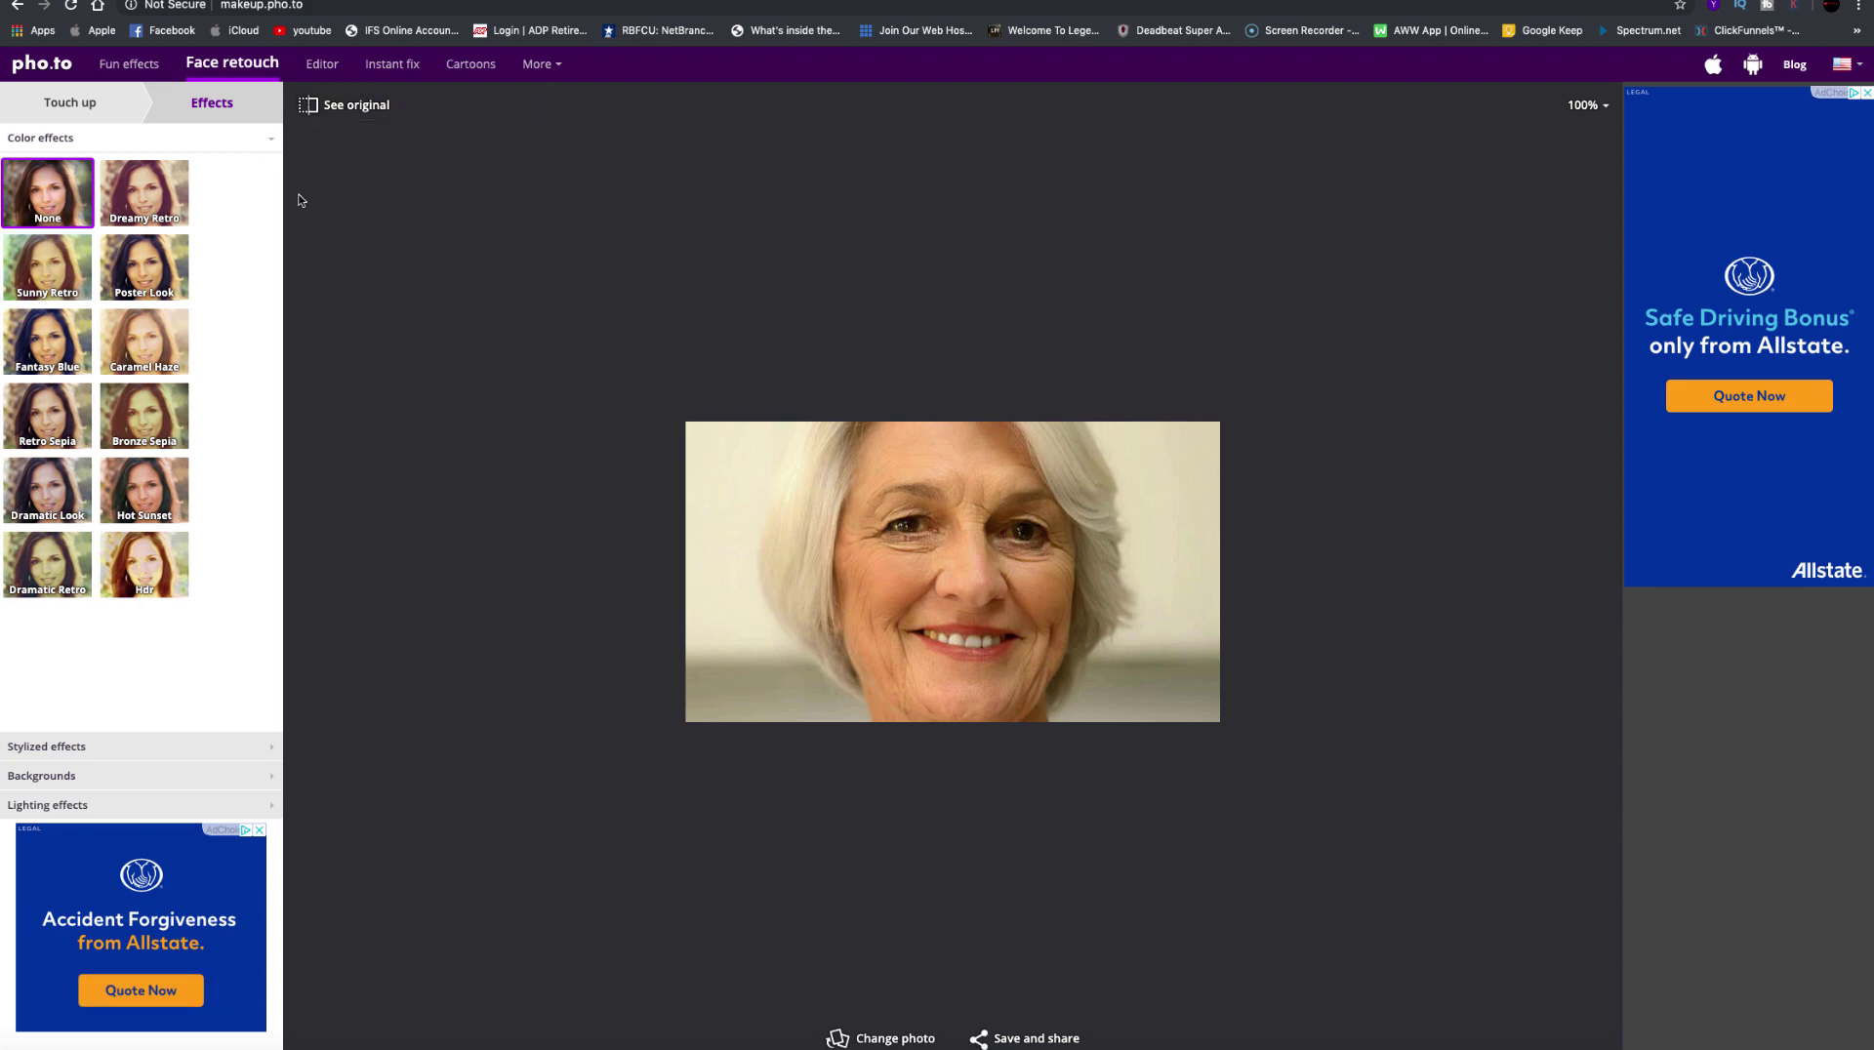
{"action": "left_click", "coordinate": [155, 198]}
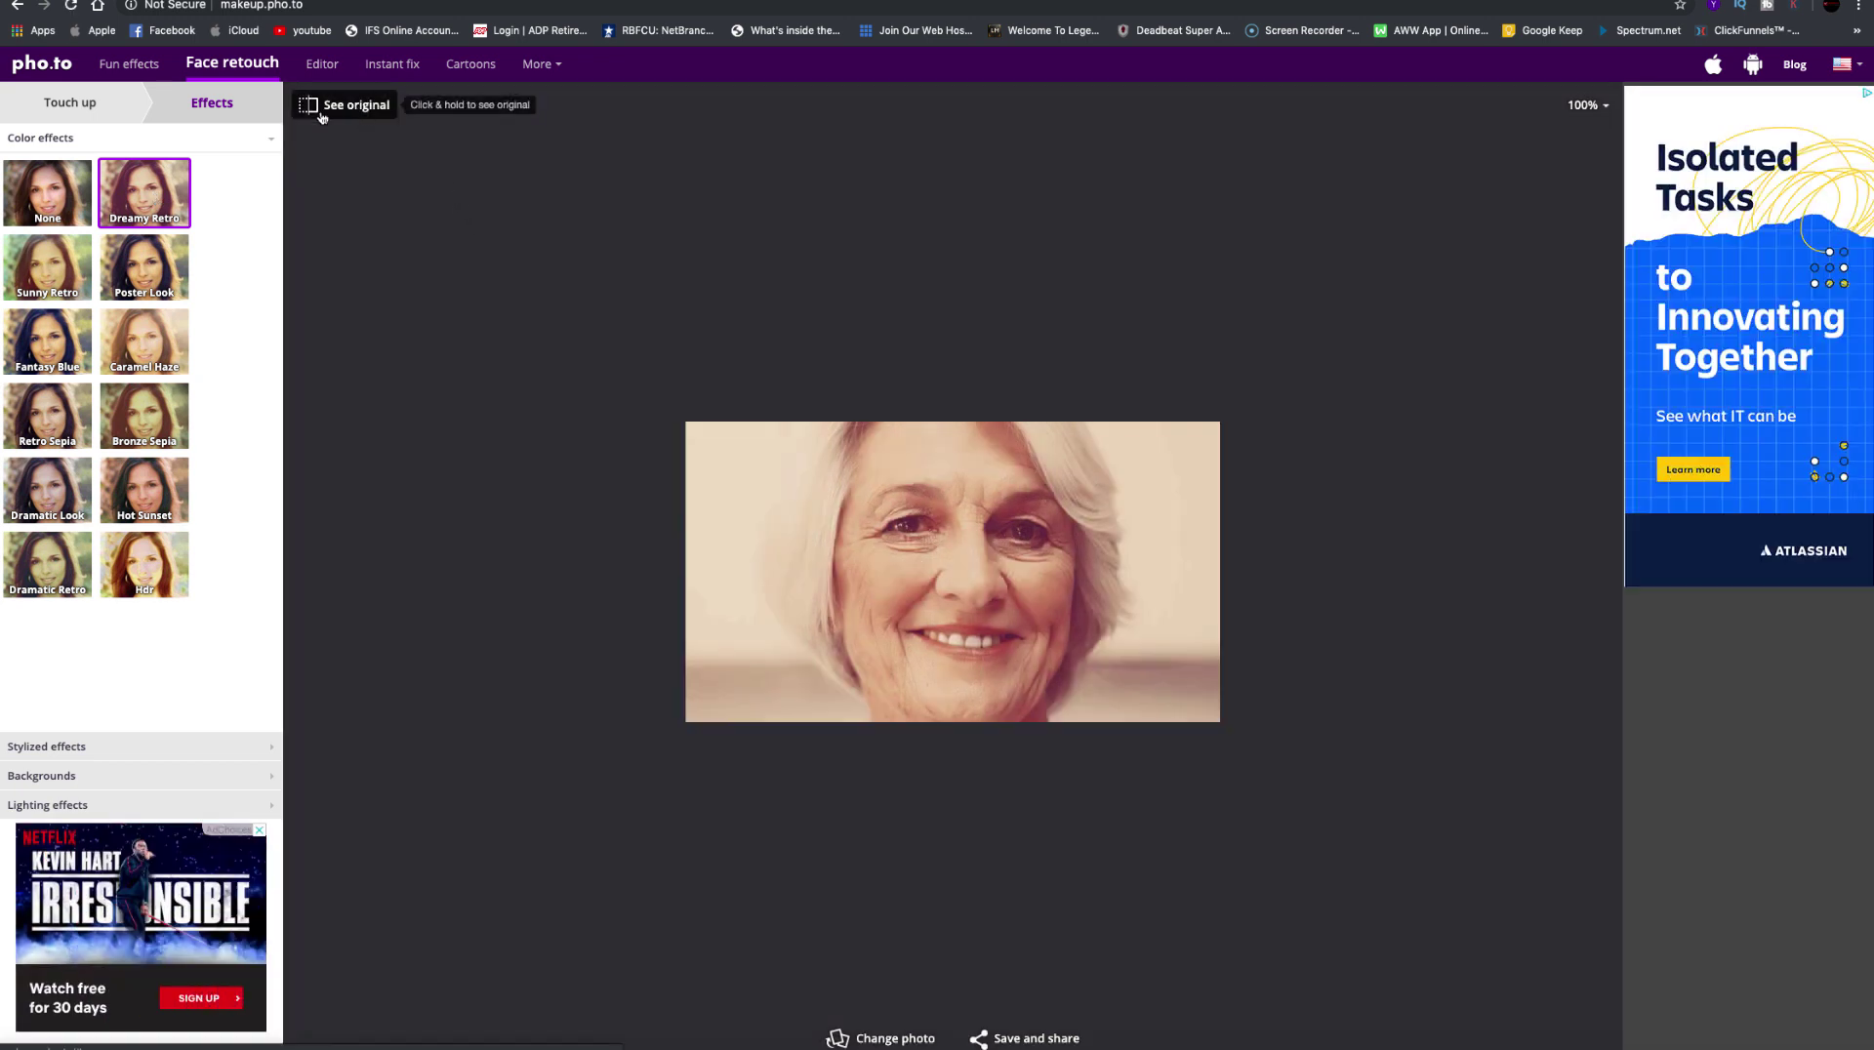
{"action": "left_click", "coordinate": [356, 109]}
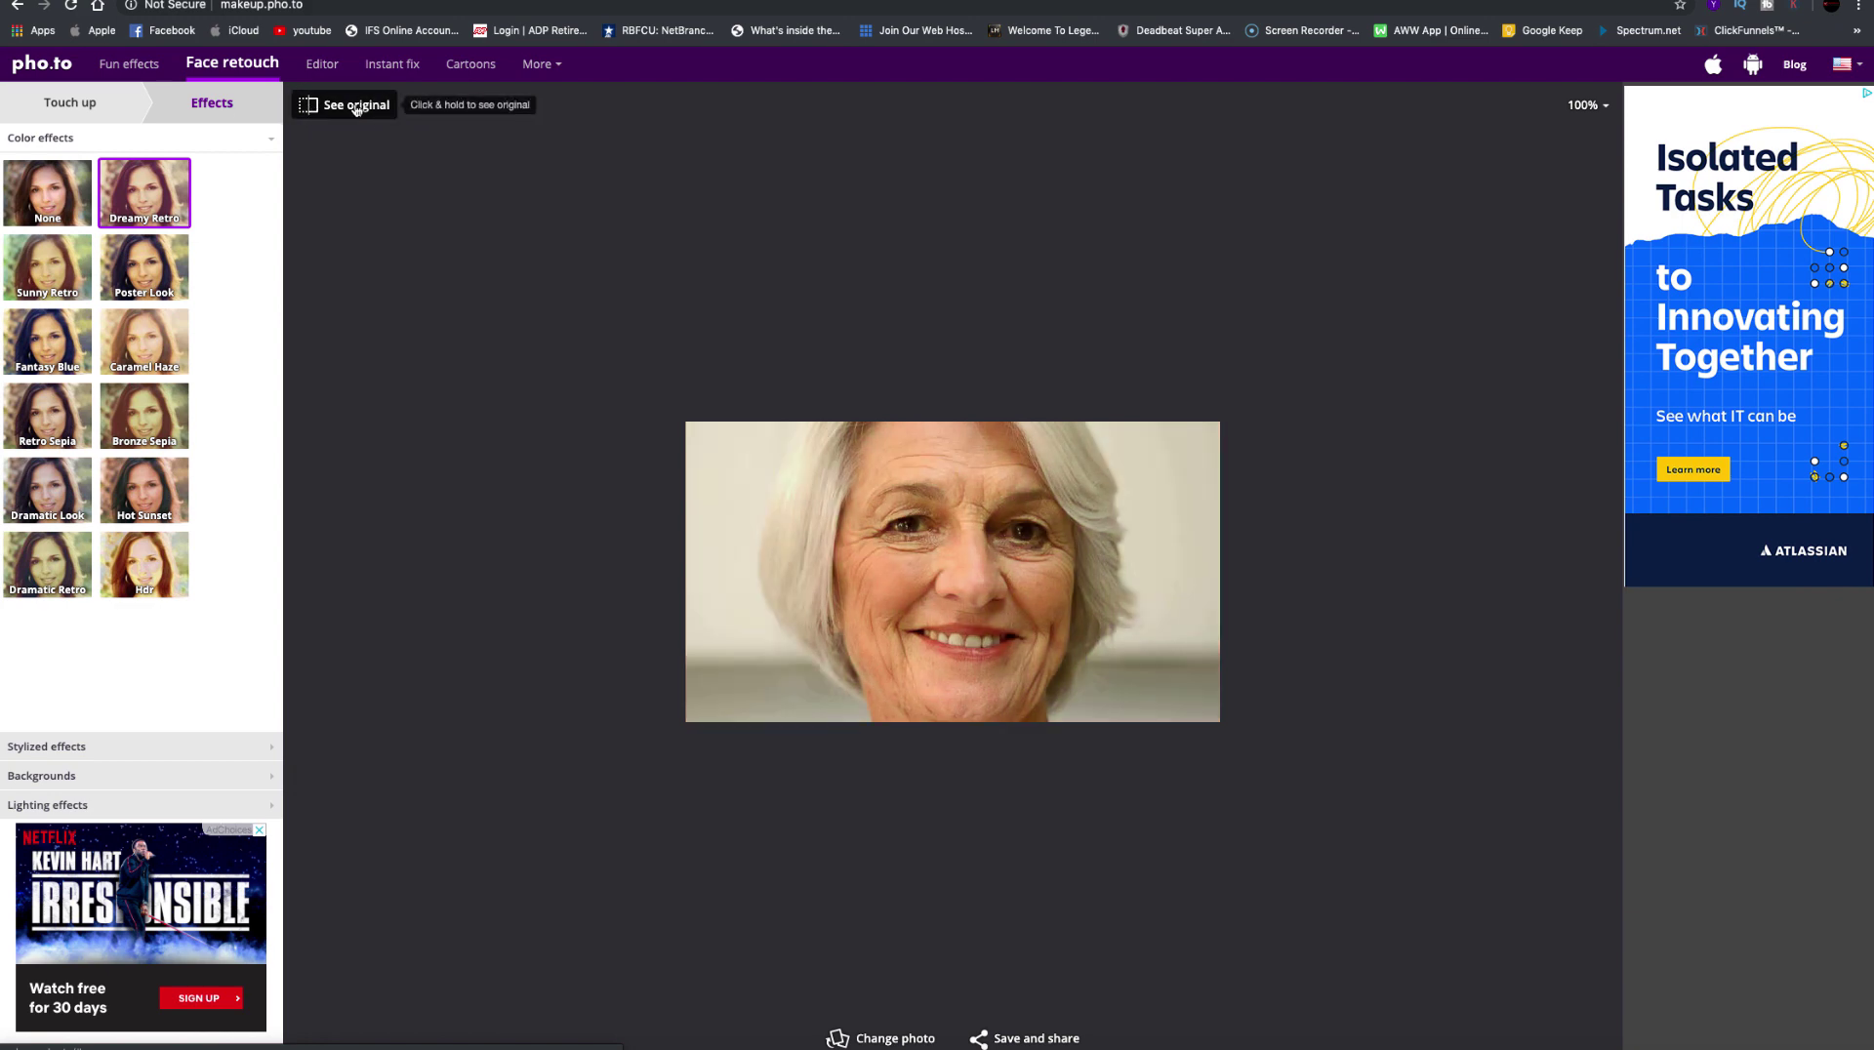
{"action": "left_click", "coordinate": [356, 110]}
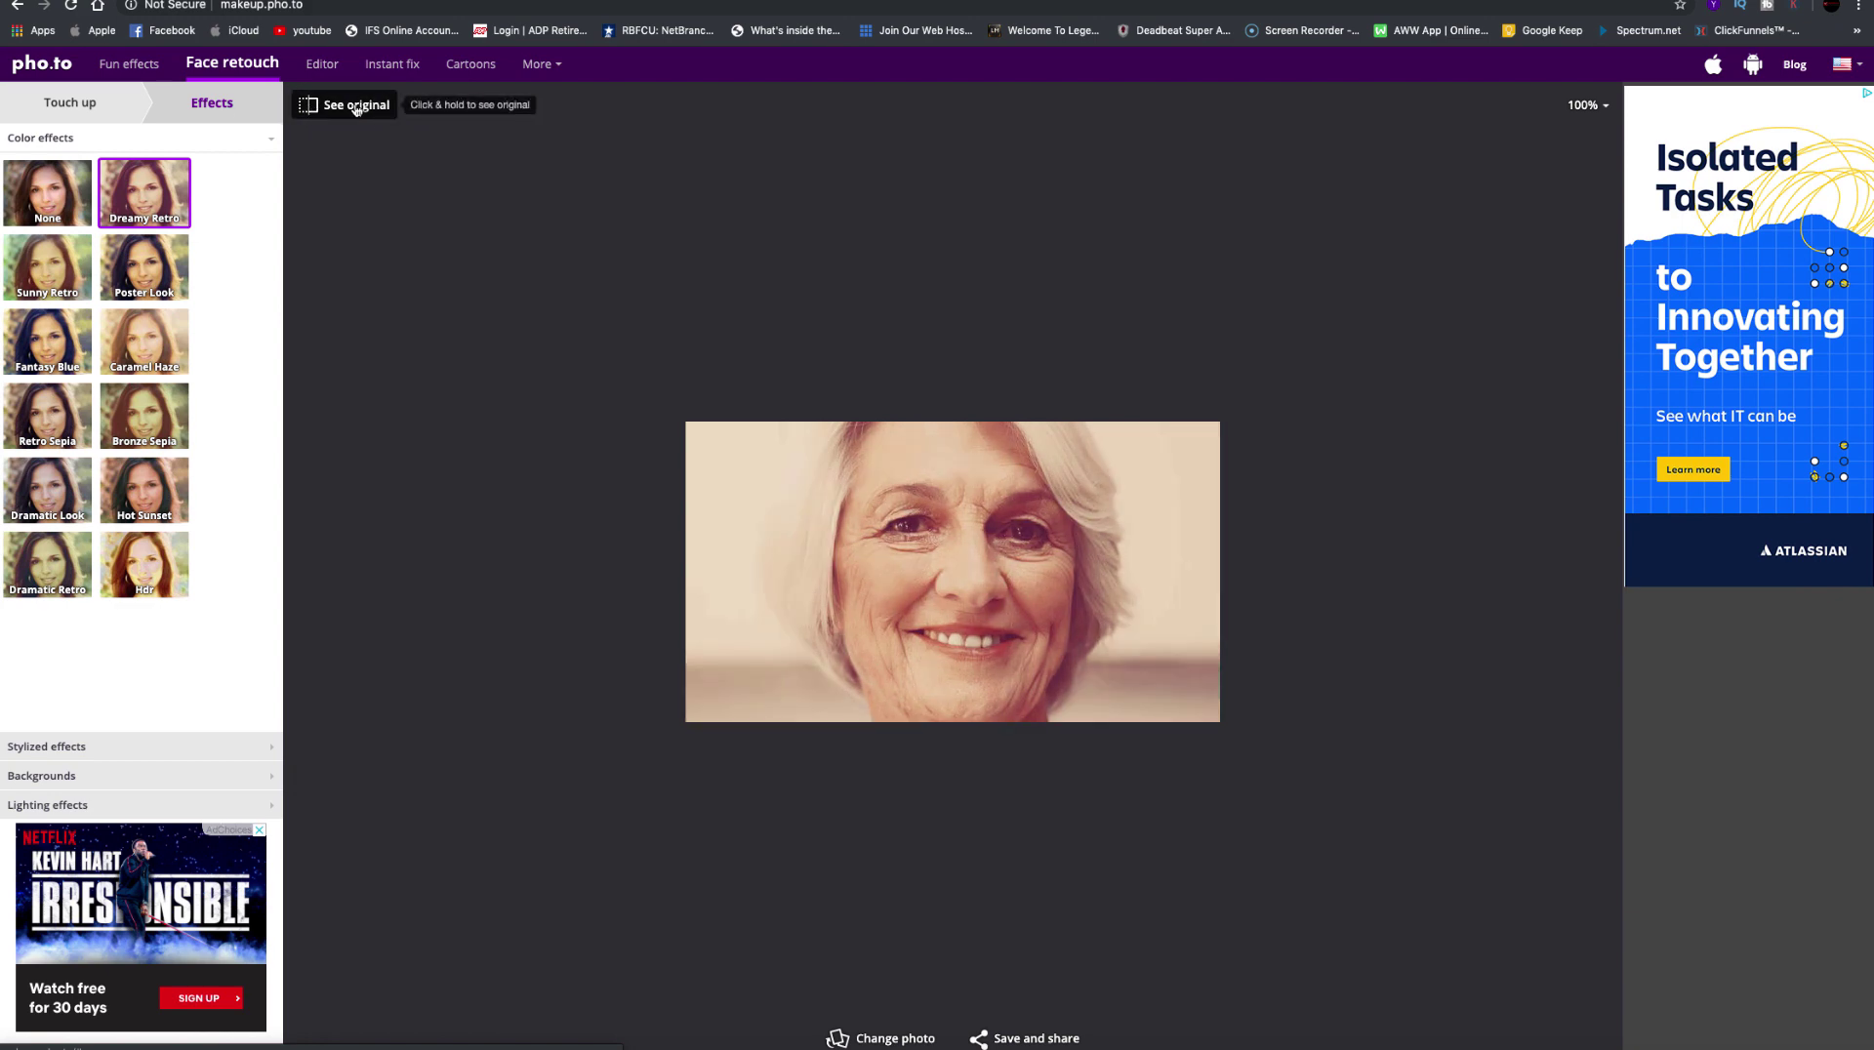
{"action": "left_click", "coordinate": [356, 109]}
{"action": "left_click", "coordinate": [357, 109]}
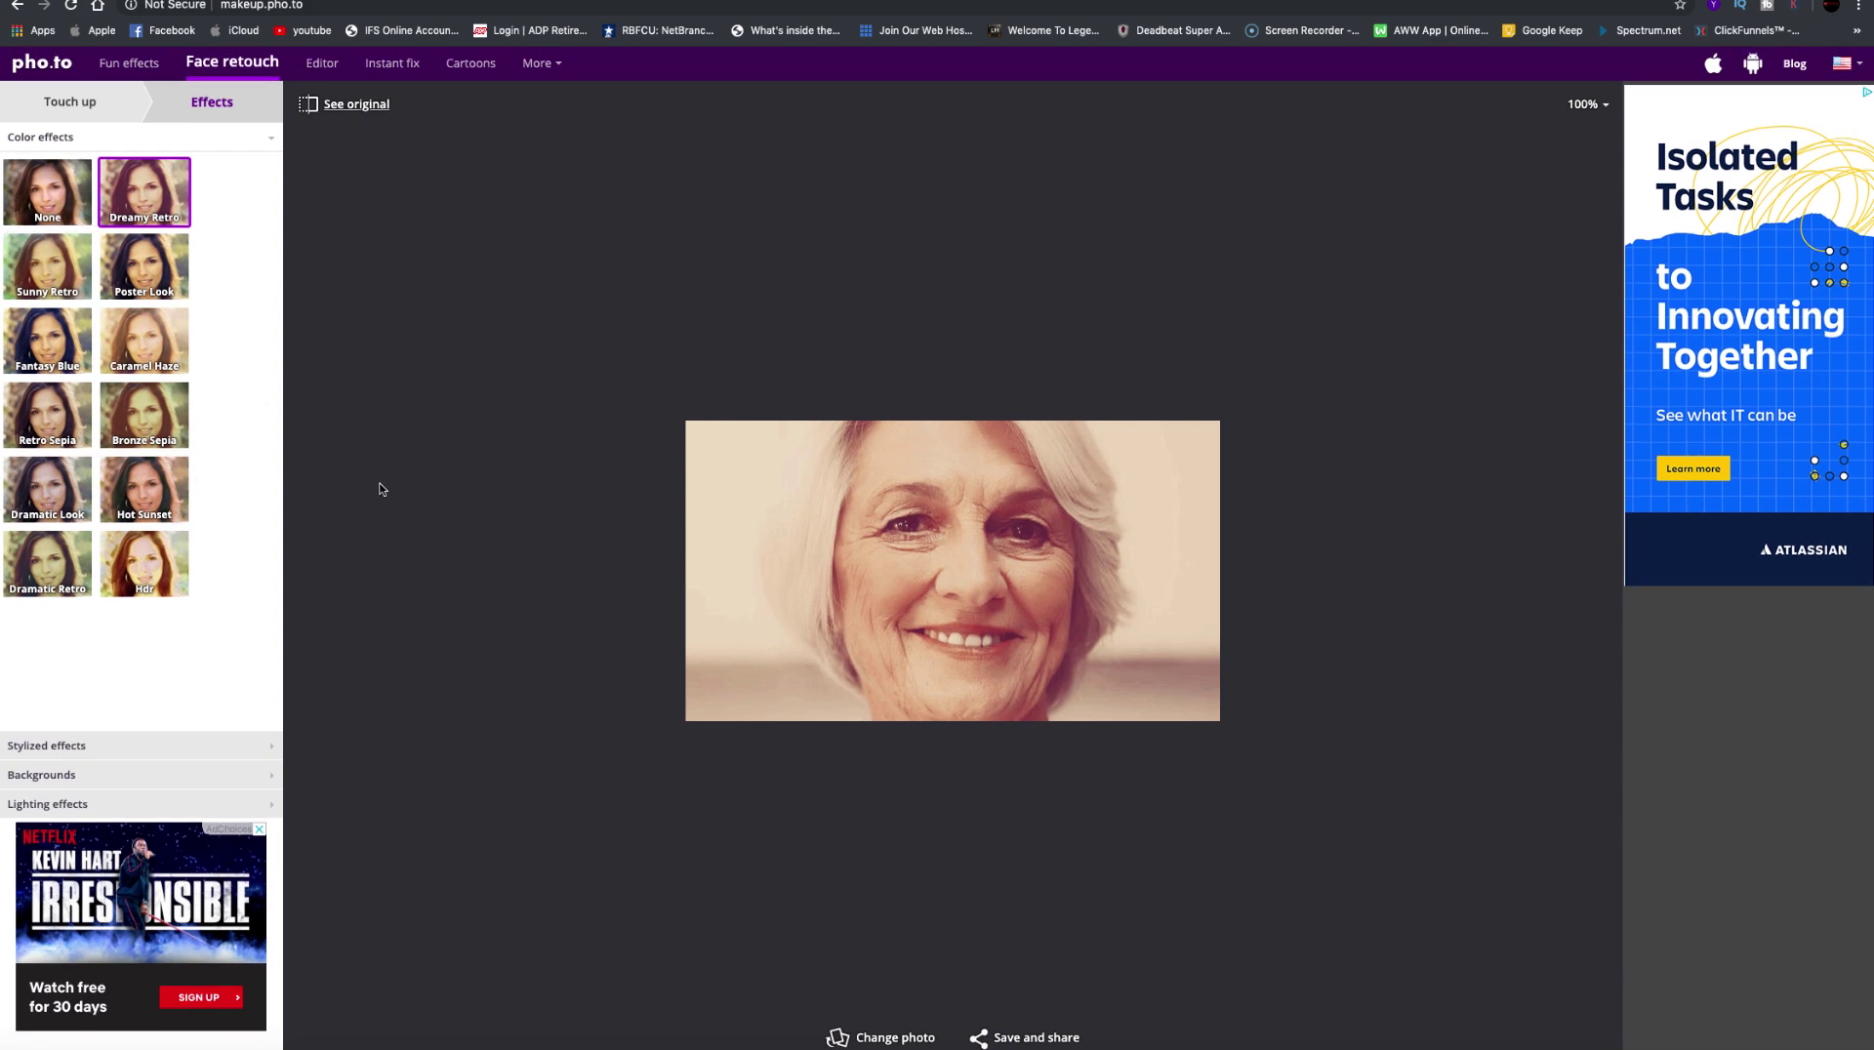
{"action": "left_click", "coordinate": [237, 746]}
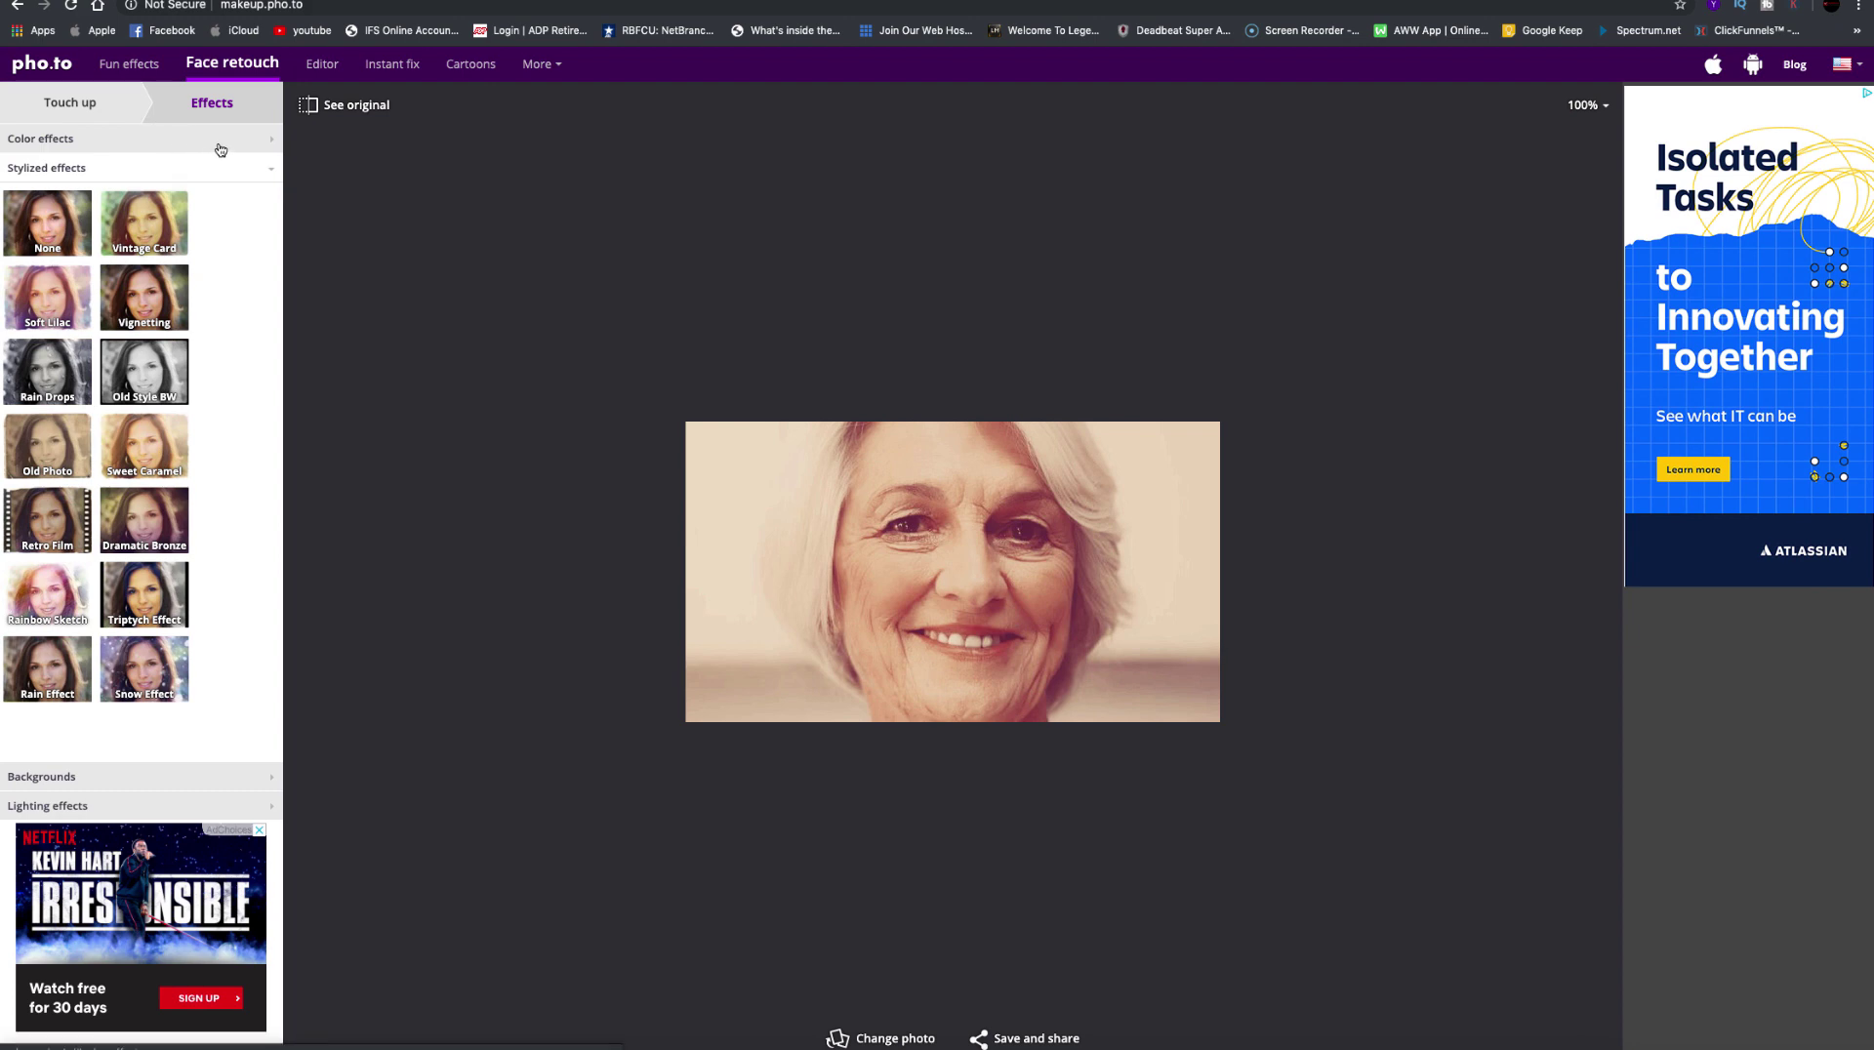
Remove the Dreamy Retro colour tint and expand the stylized effects list
{"action": "left_click", "coordinate": [228, 174]}
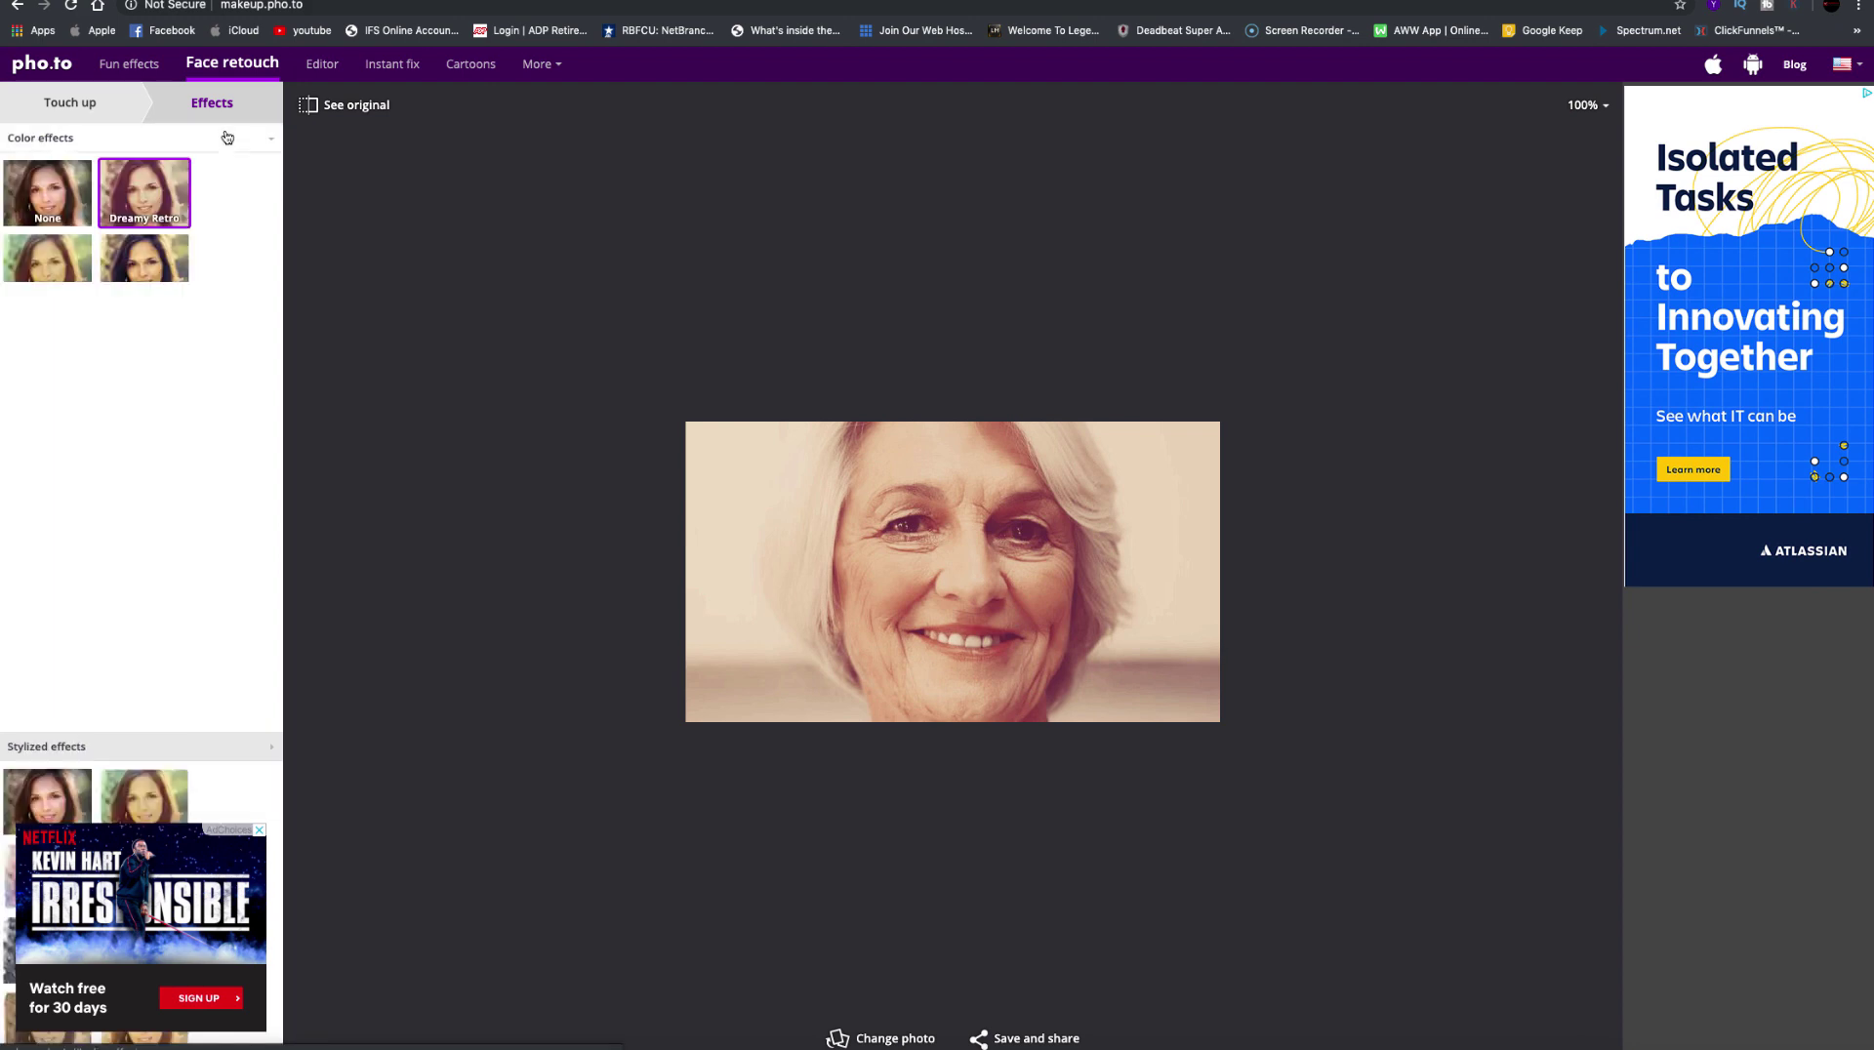
{"action": "left_click", "coordinate": [32, 204]}
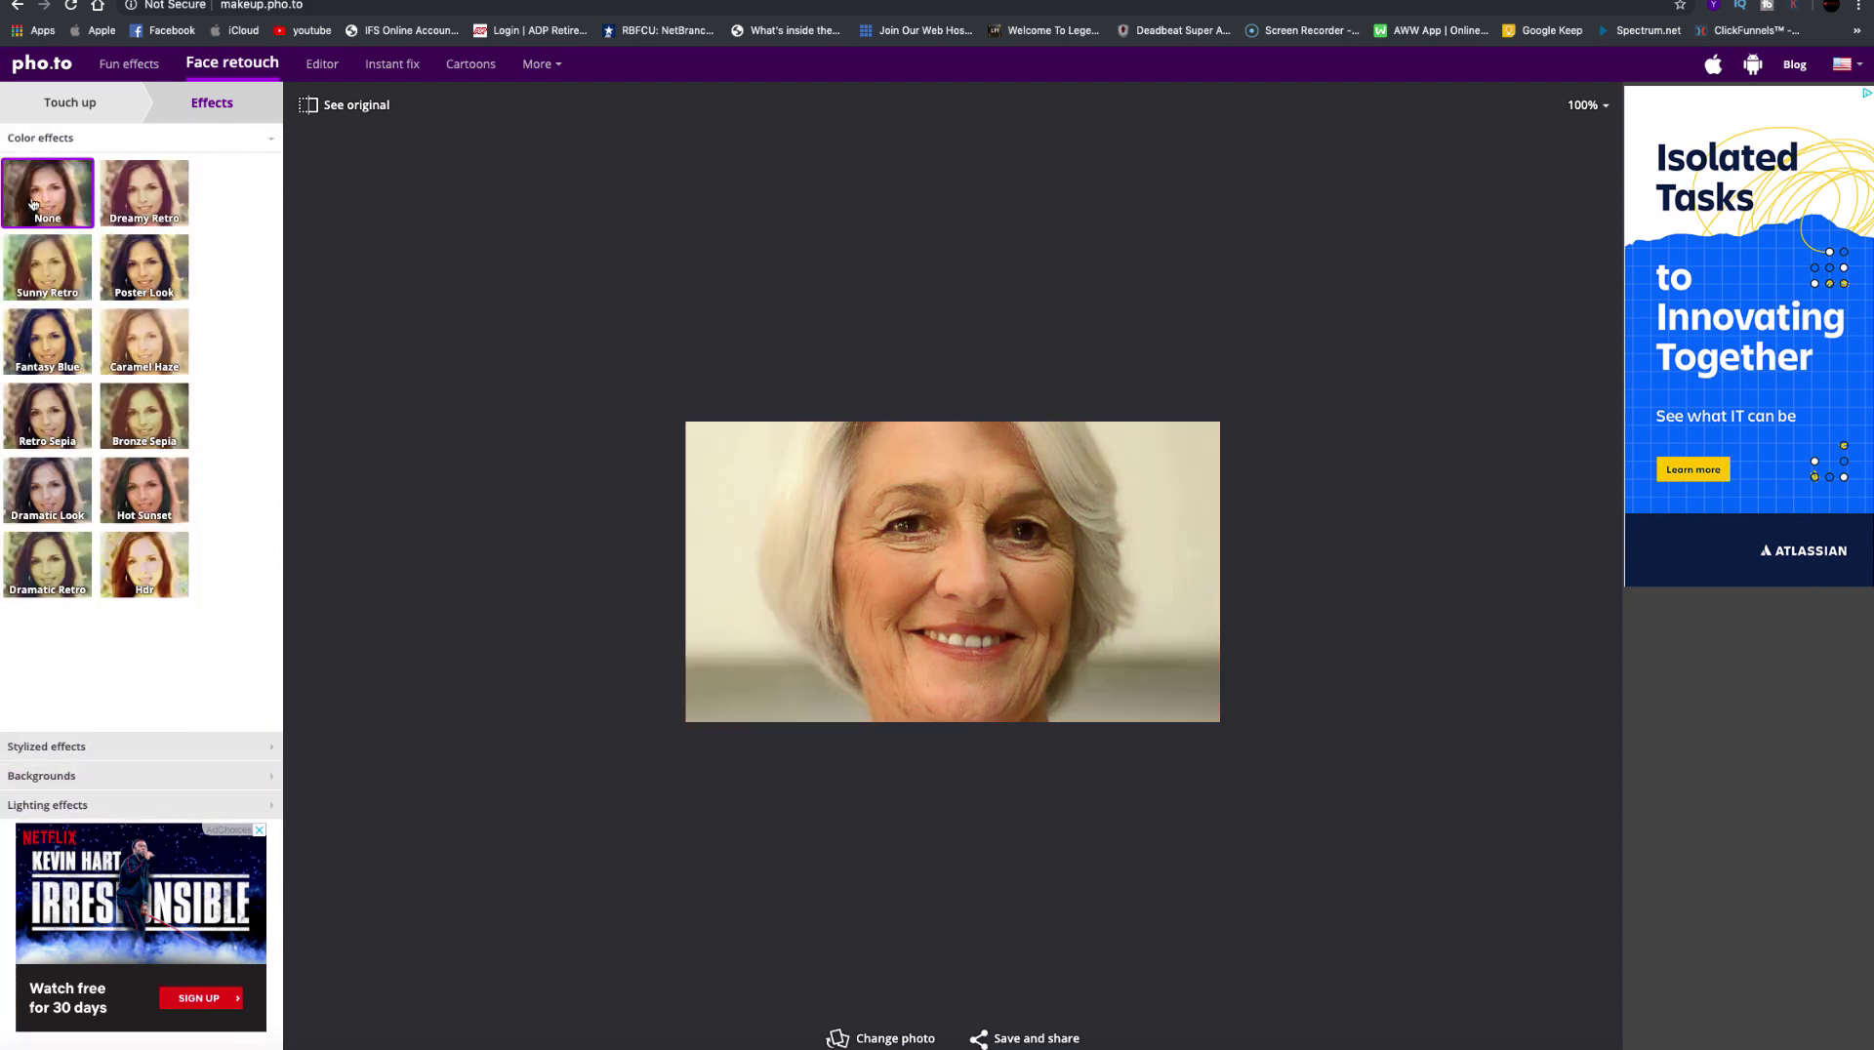
{"action": "left_click", "coordinate": [203, 749]}
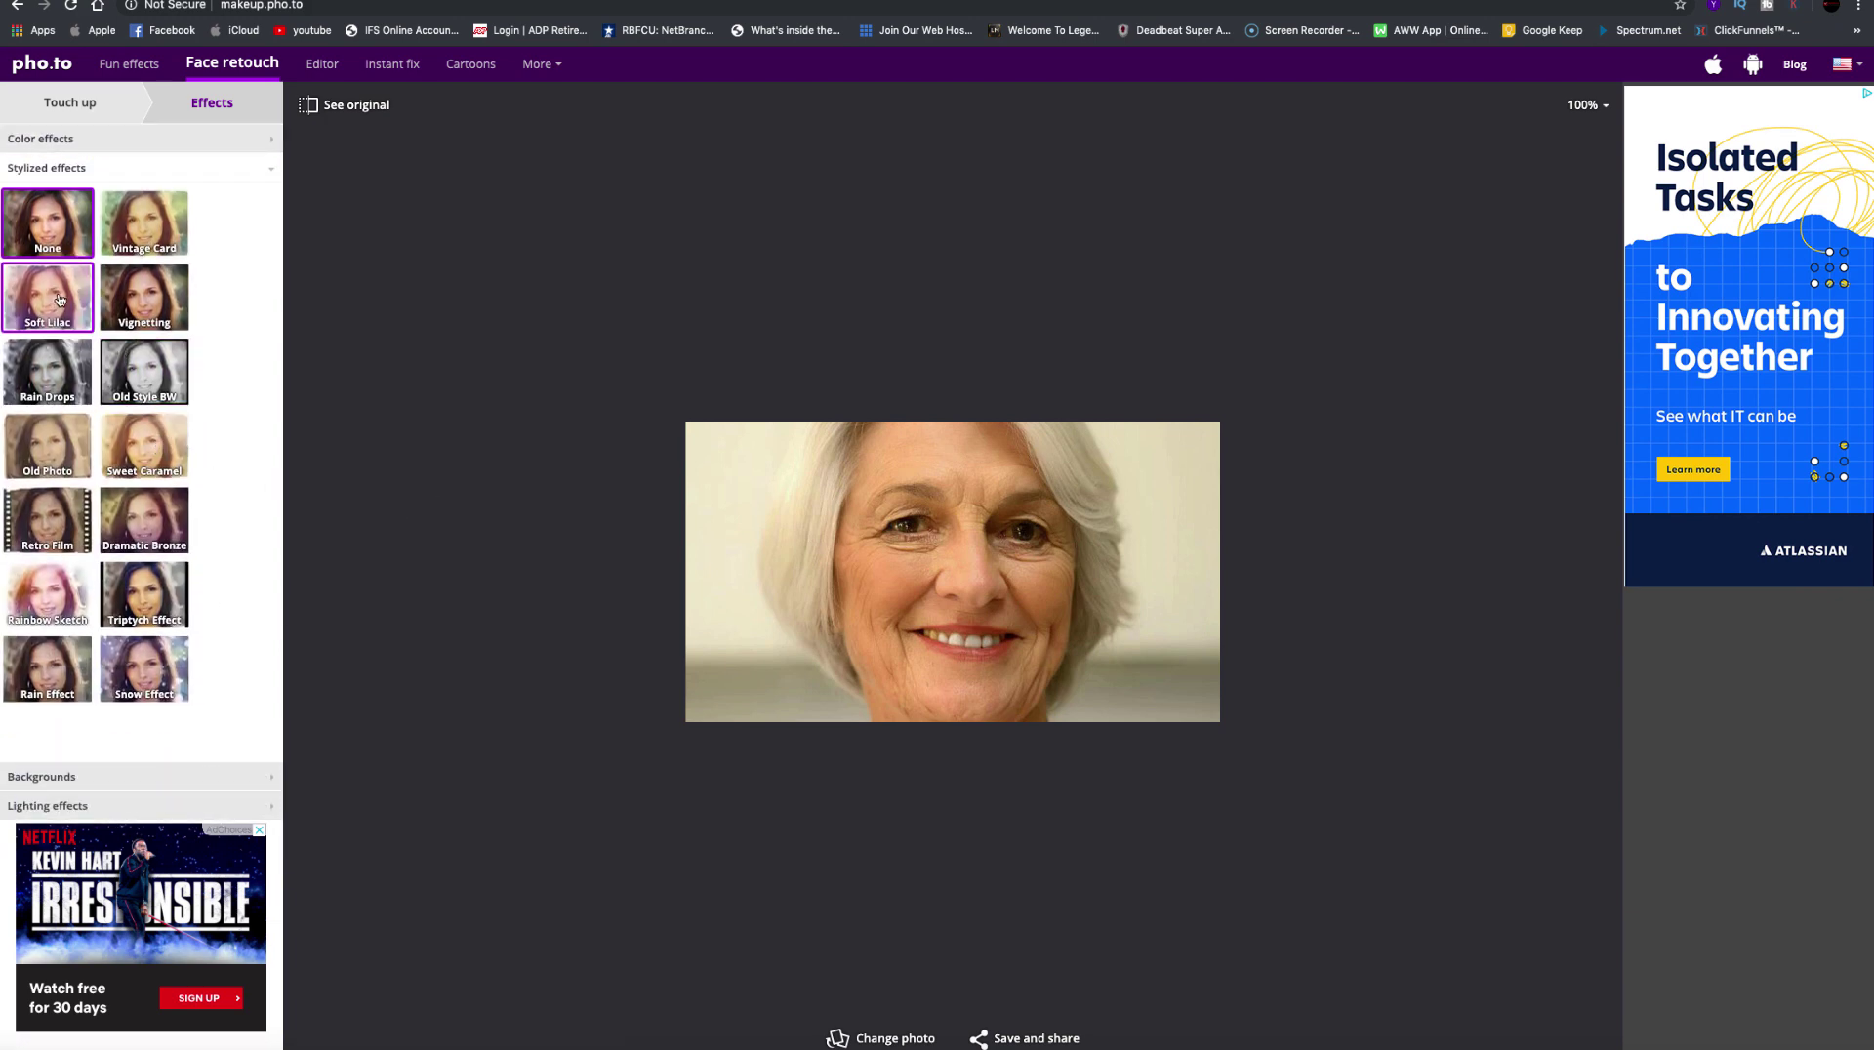
Try Rain Drops and Snow Effect, compare with the original, then set the stylized effect to None
{"action": "left_click", "coordinate": [159, 296]}
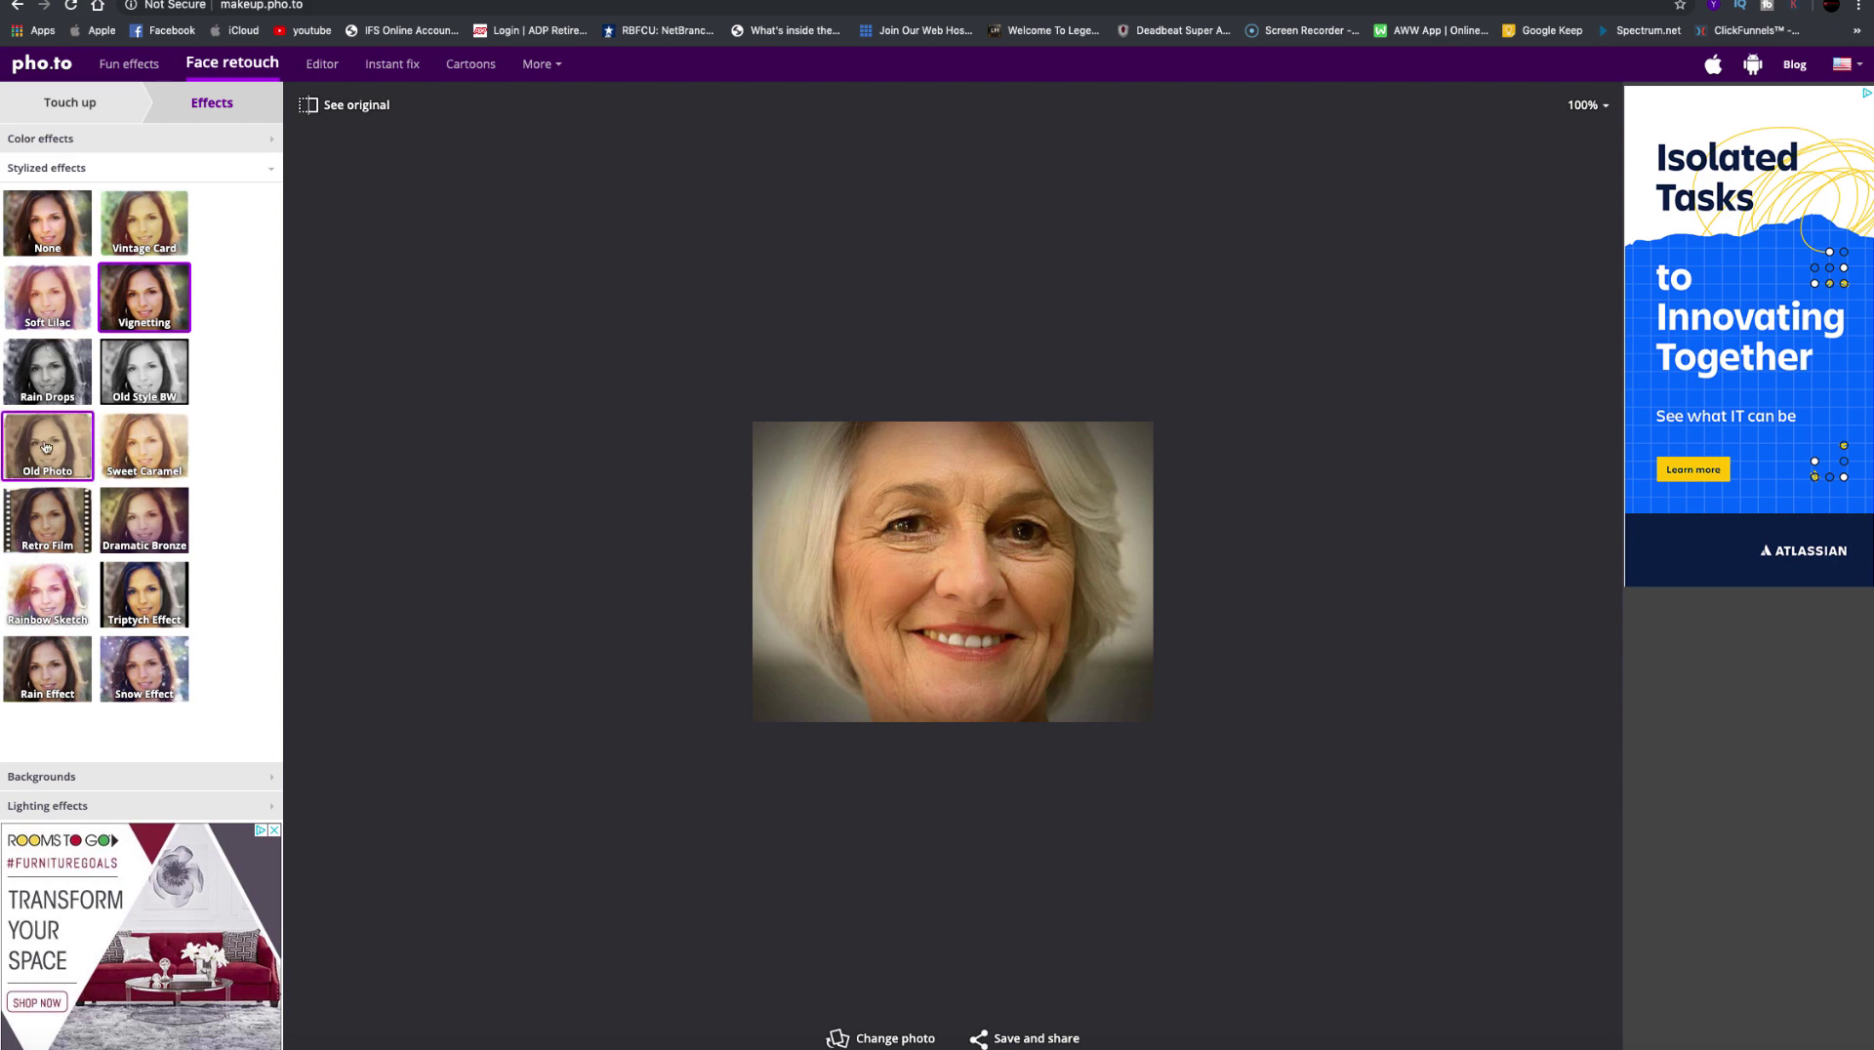
{"action": "left_click", "coordinate": [62, 371]}
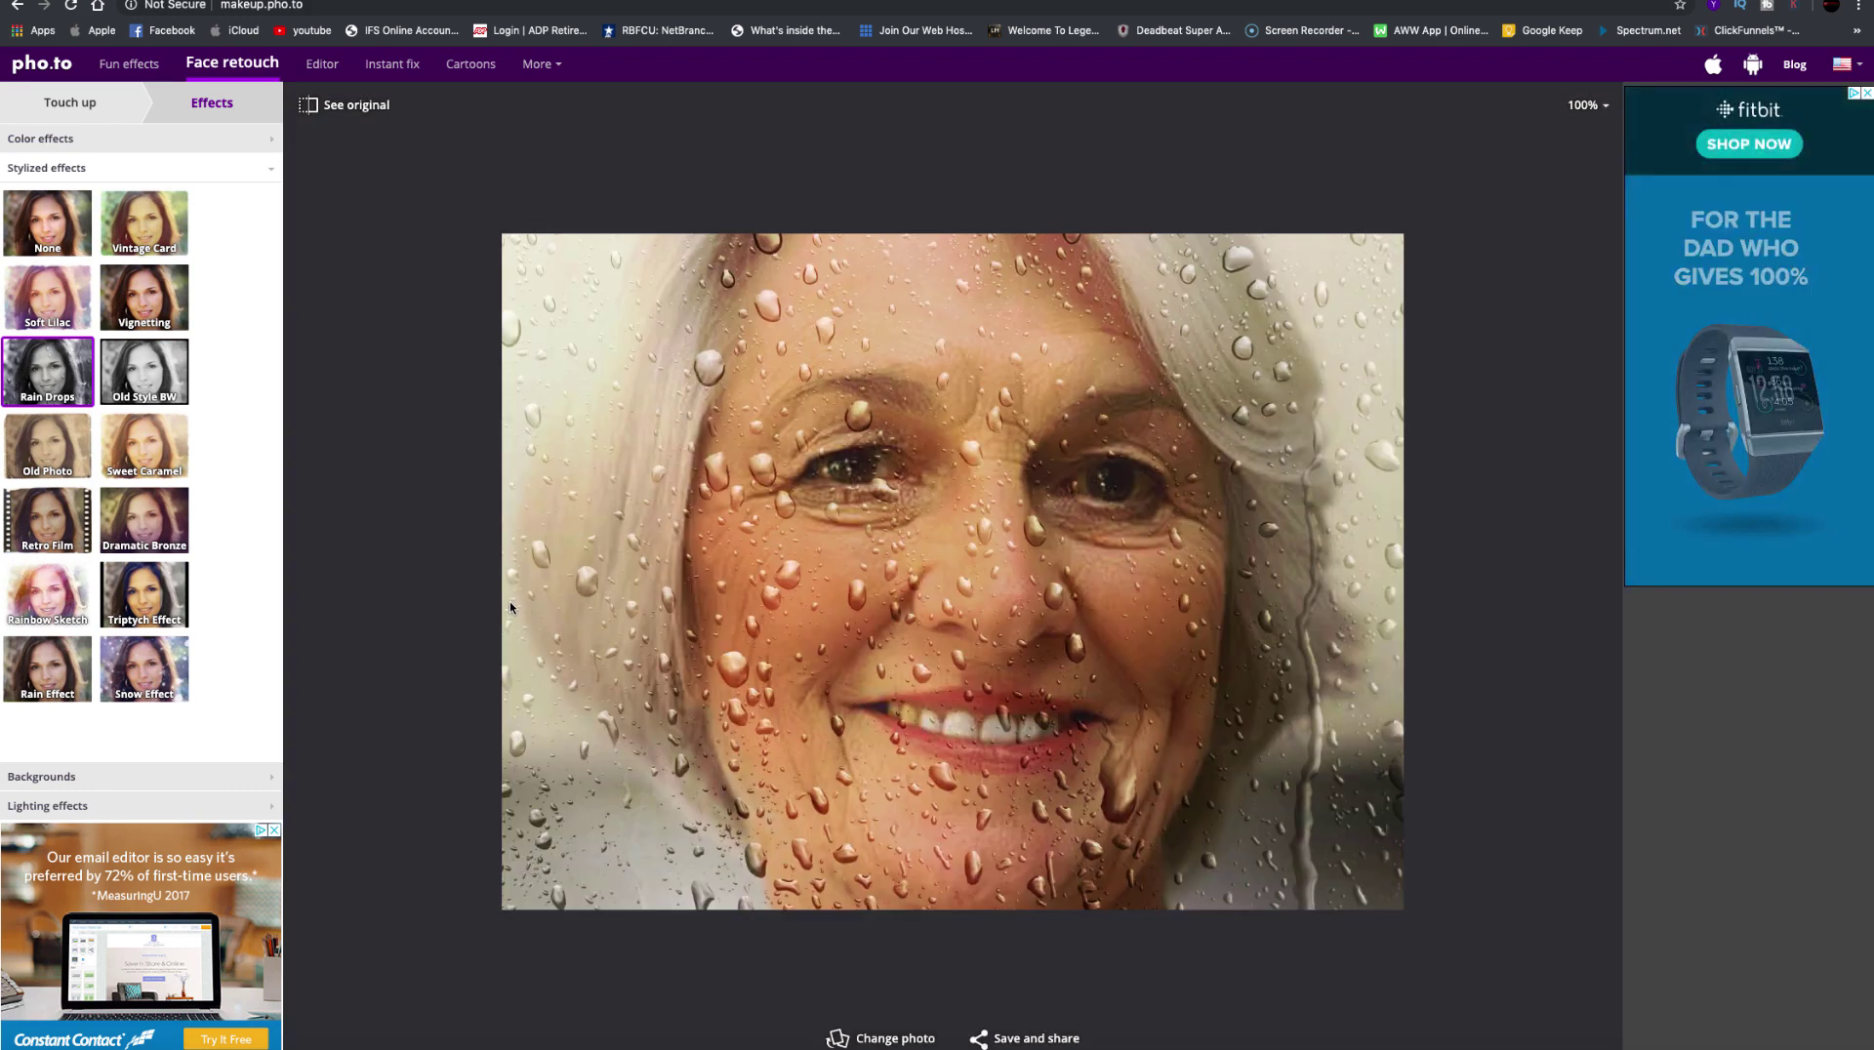
{"action": "left_click", "coordinate": [41, 230]}
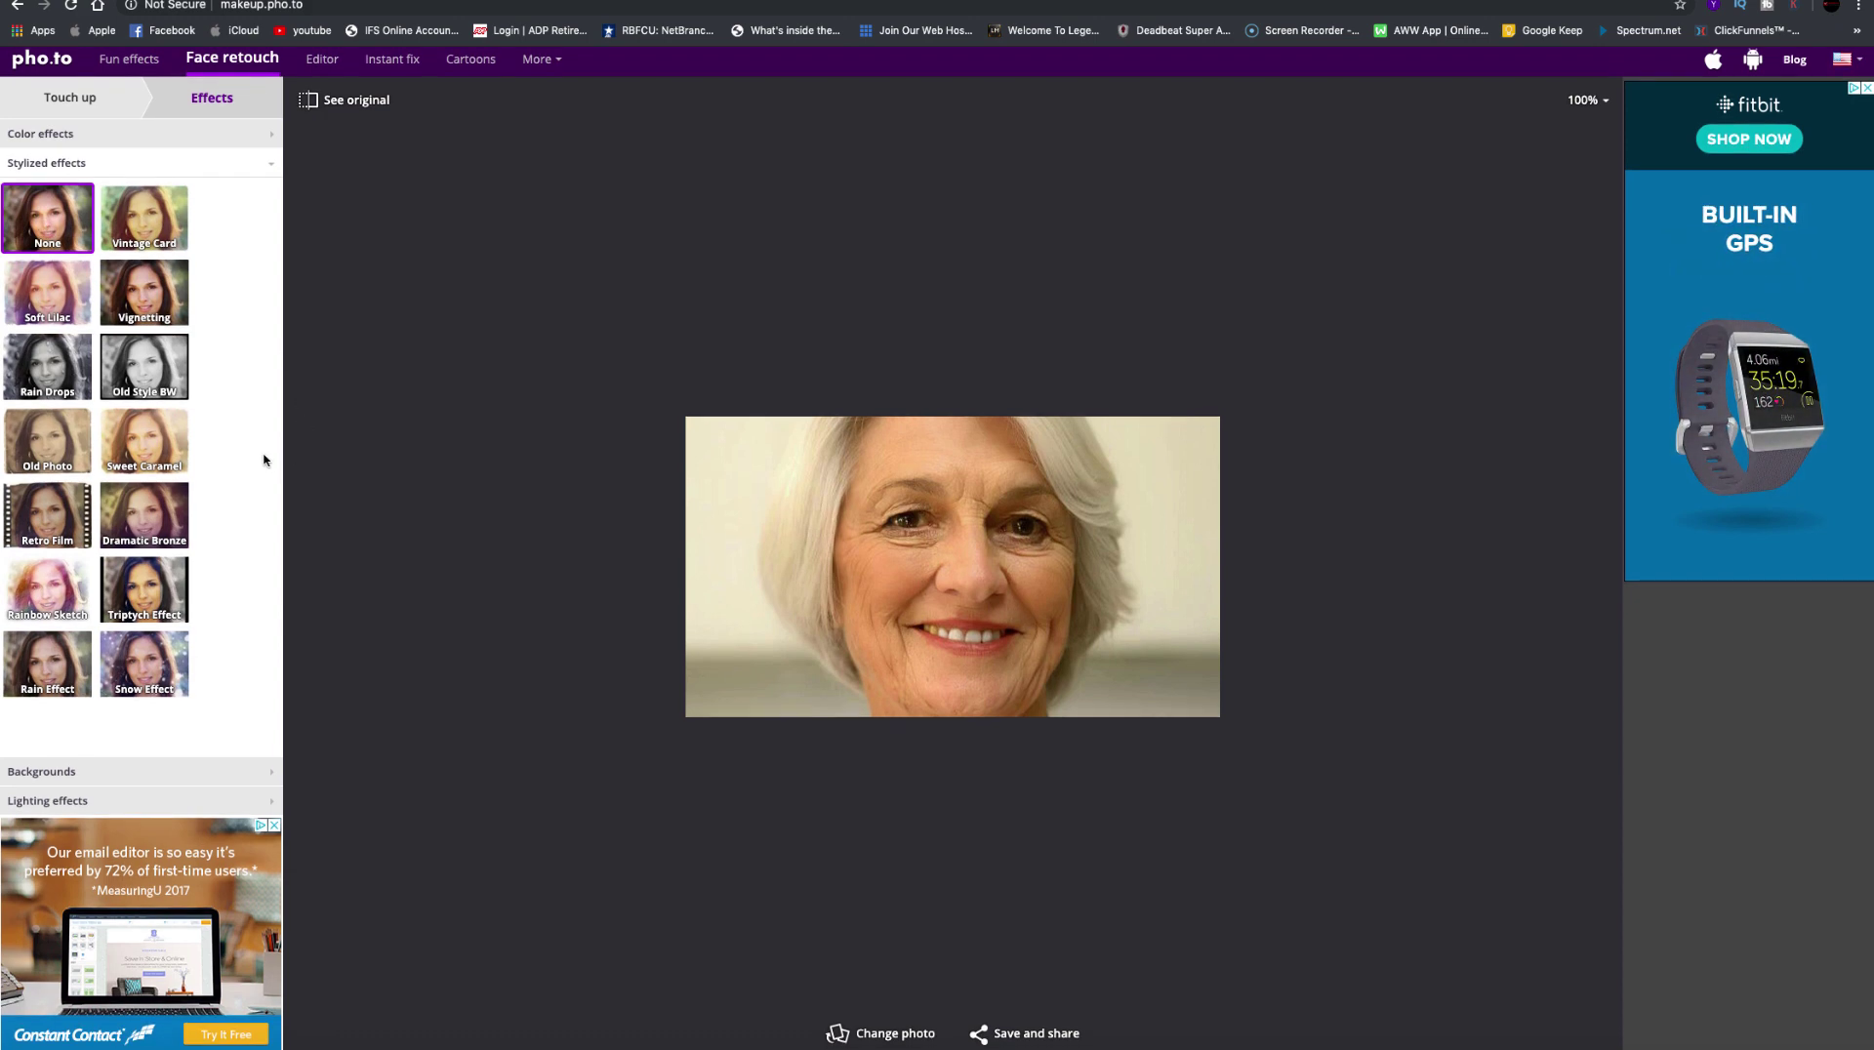
{"action": "left_click", "coordinate": [148, 670]}
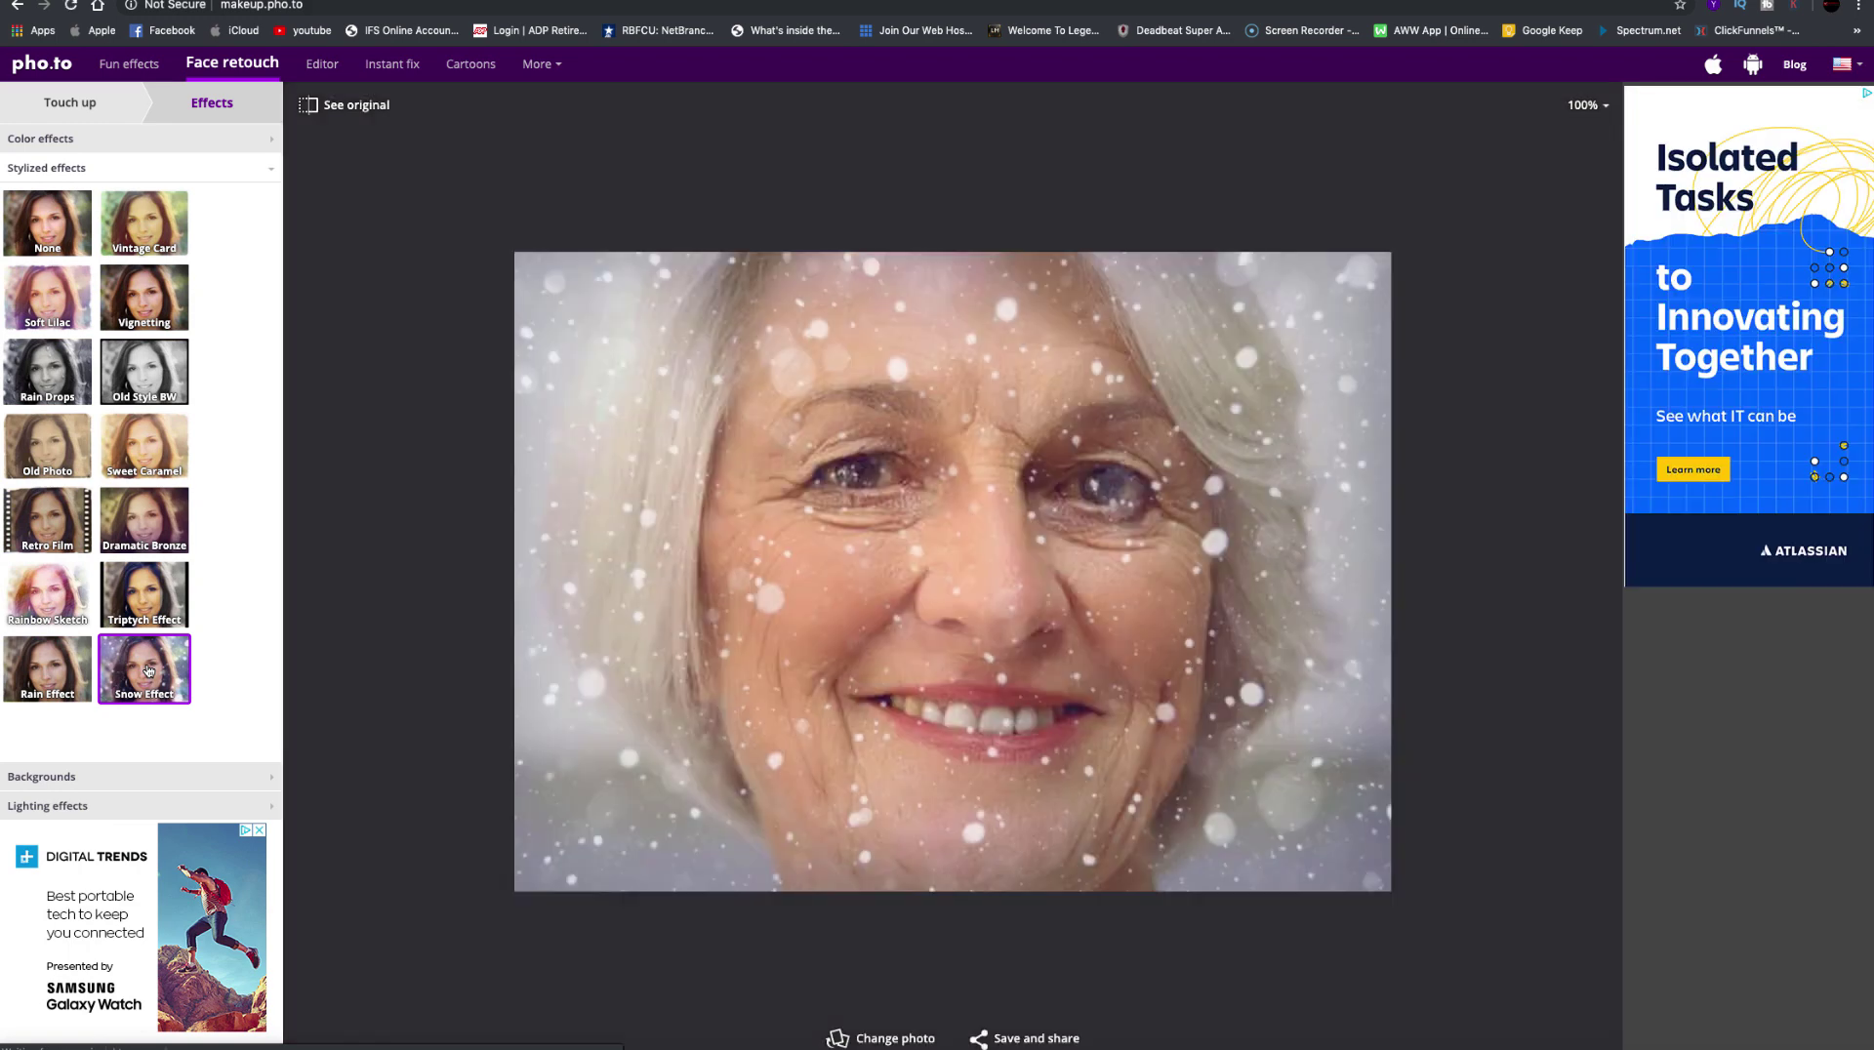
{"action": "left_click", "coordinate": [342, 109]}
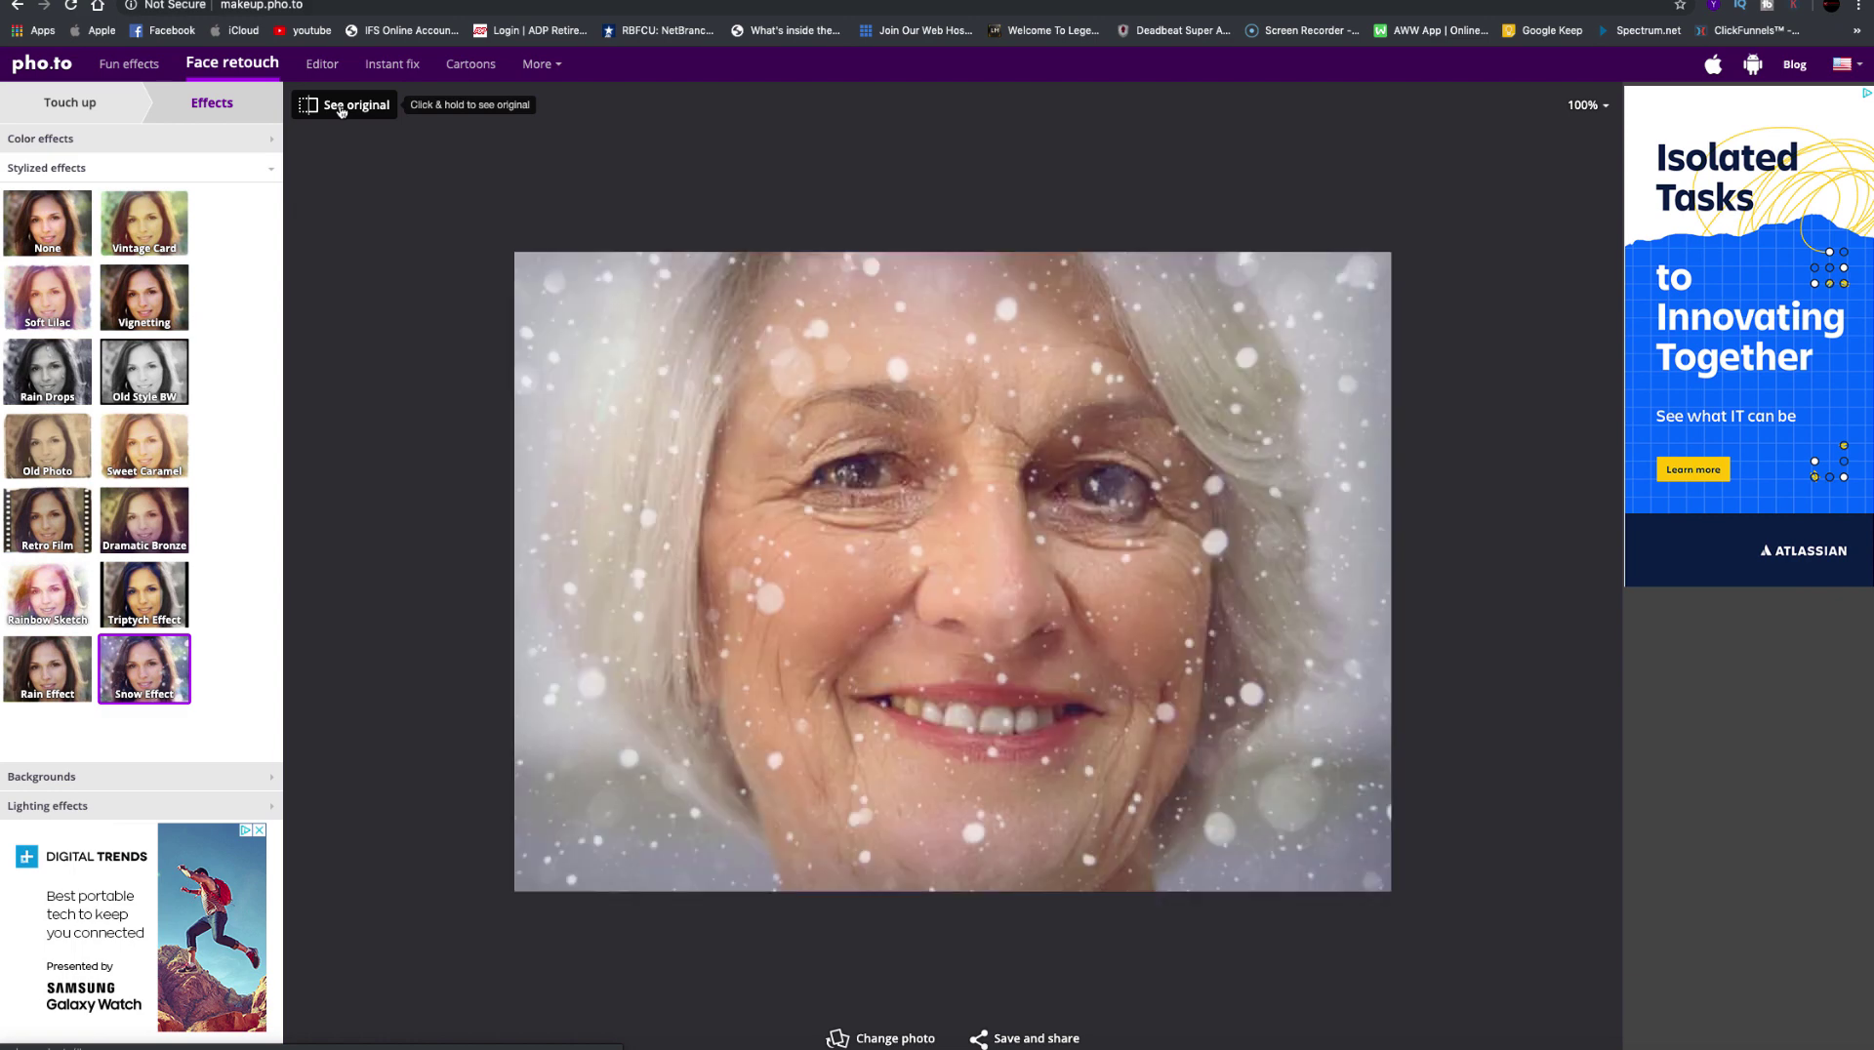
{"action": "left_click", "coordinate": [30, 235]}
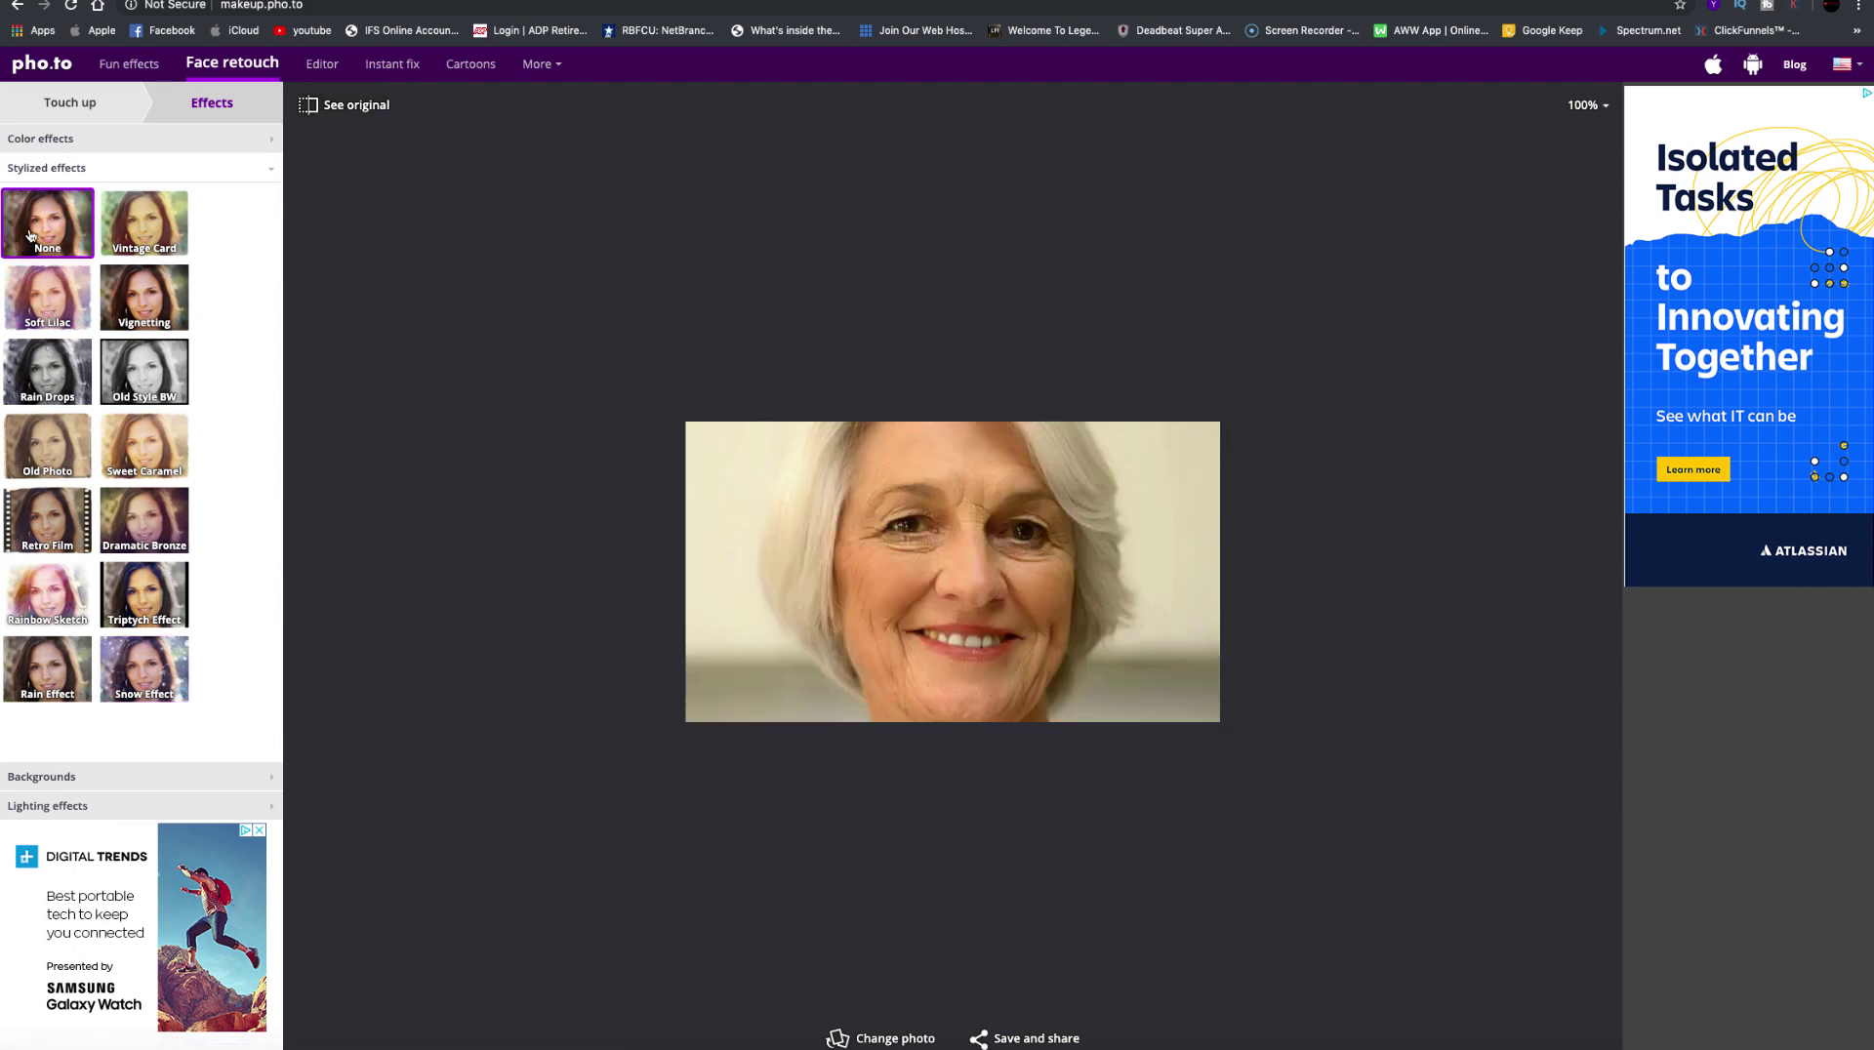
Apply the Light Bokeh background, then expand the Lighting and Color effects lists
{"action": "left_click", "coordinate": [254, 780]}
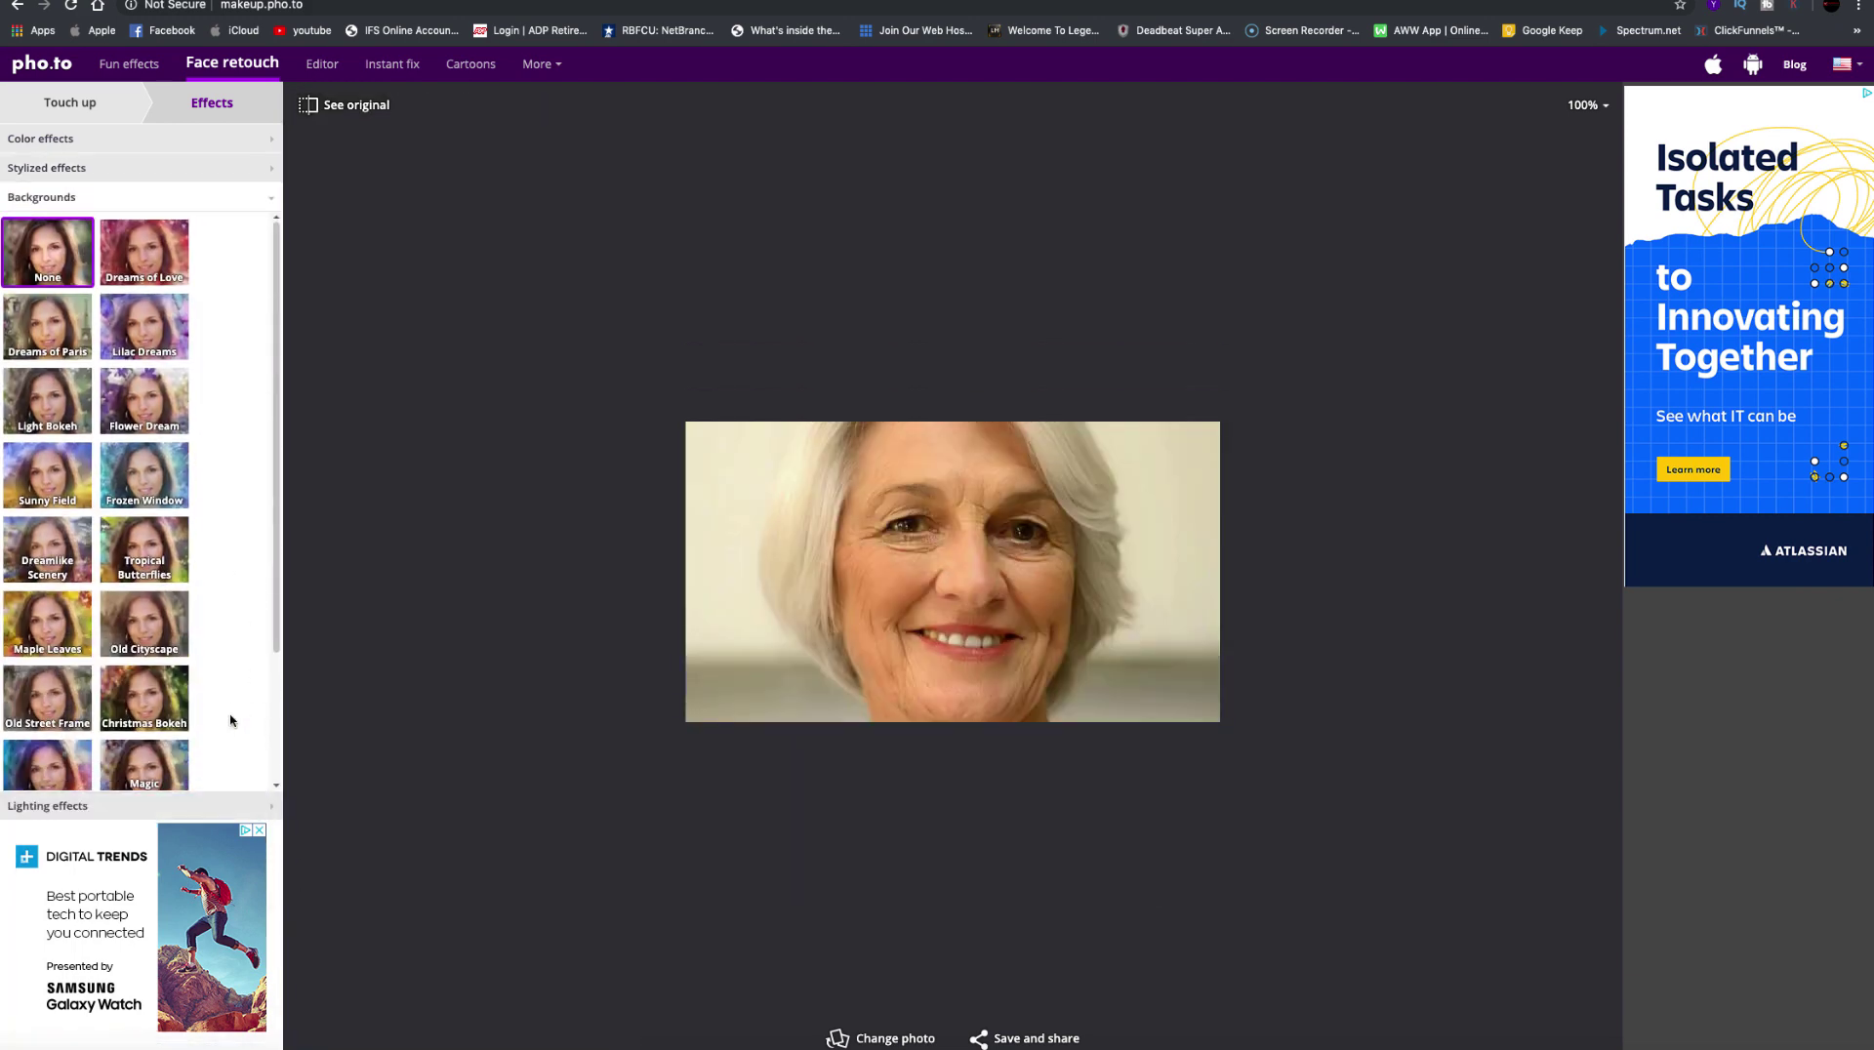
{"action": "scroll", "coordinate": [231, 720], "scroll_direction": "down", "scroll_amount": 3}
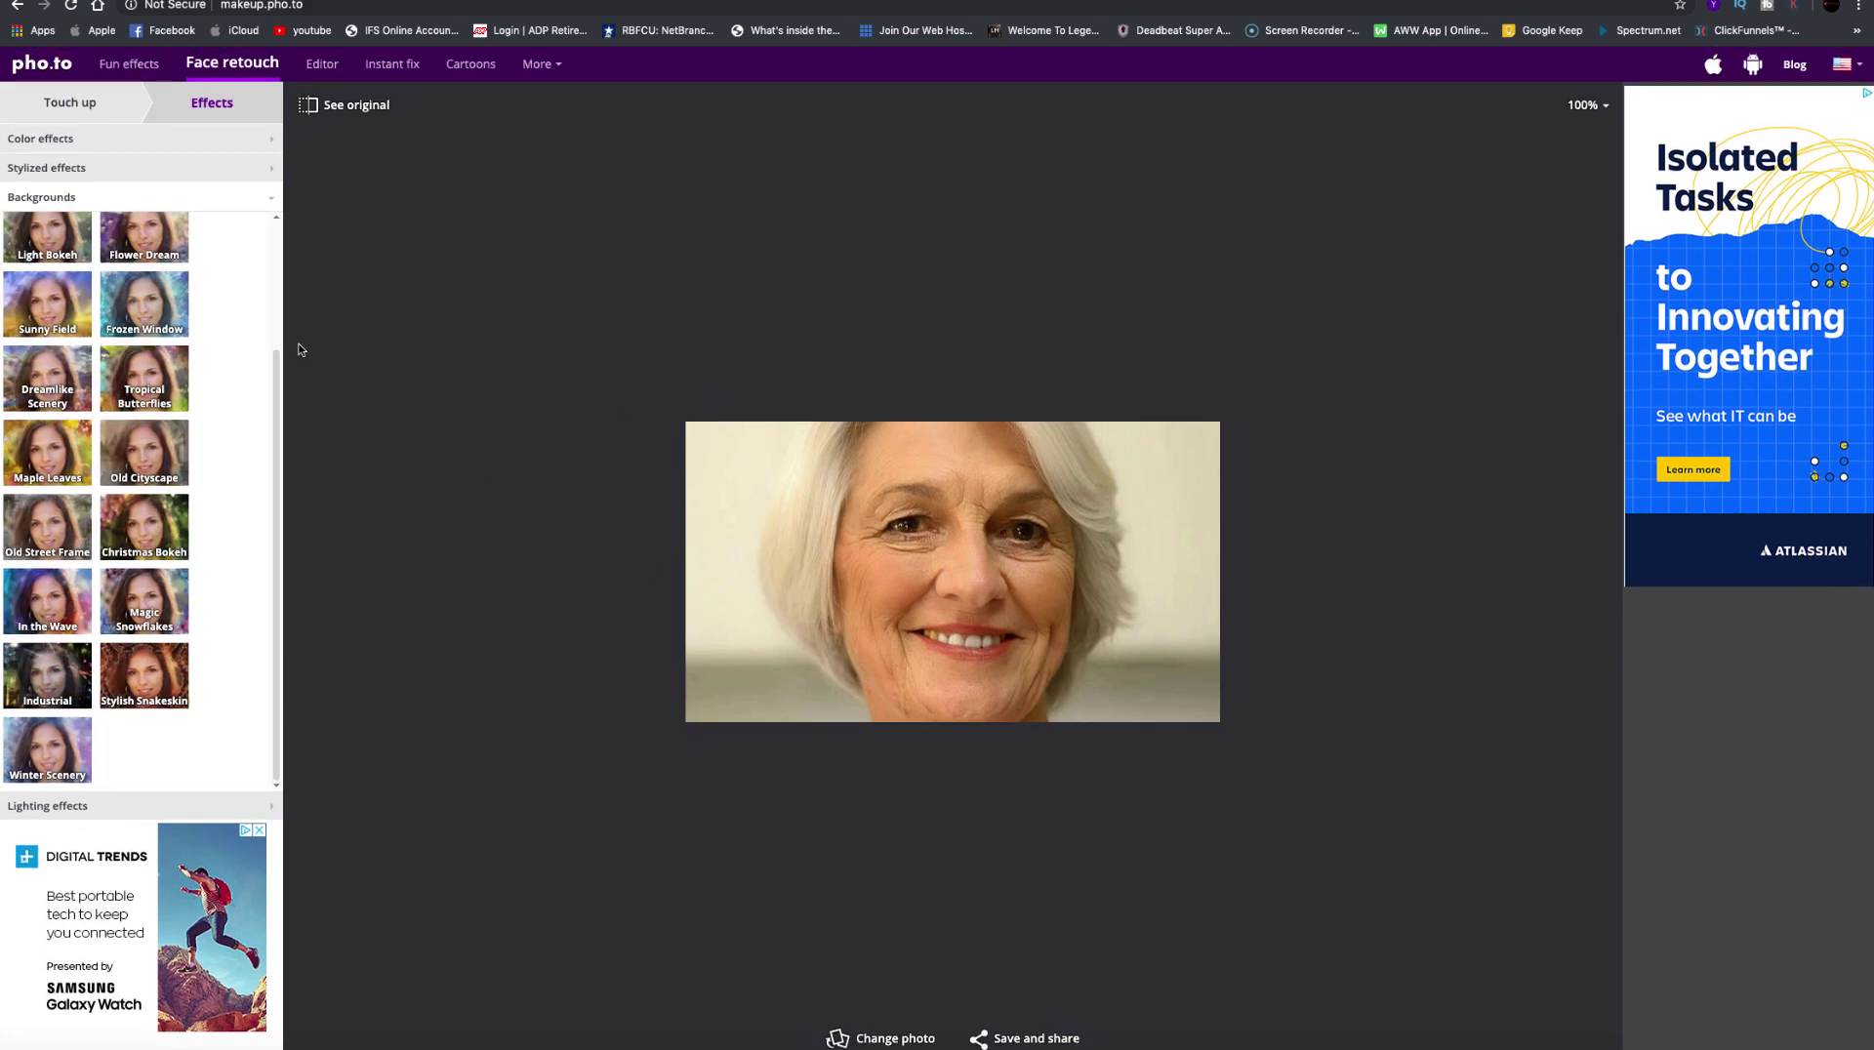
{"action": "left_click", "coordinate": [47, 238]}
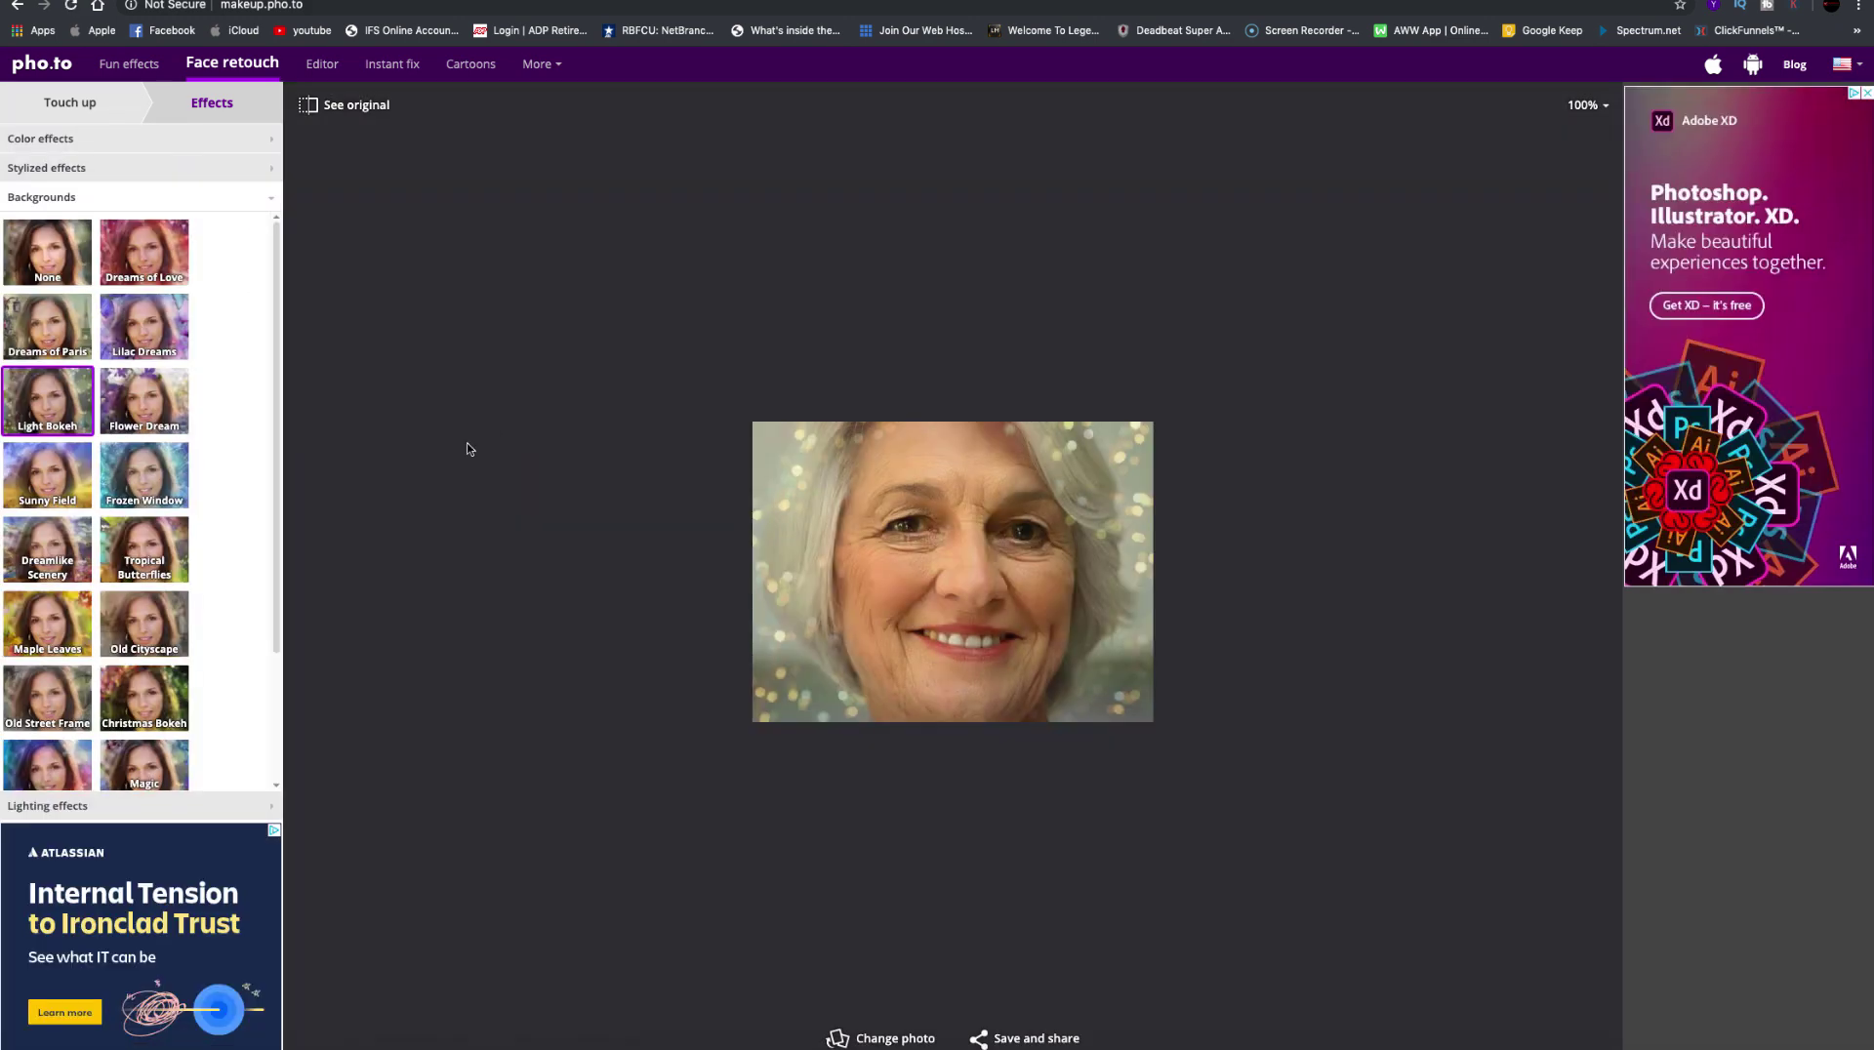
{"action": "scroll", "coordinate": [254, 556], "scroll_direction": "down", "scroll_amount": 2}
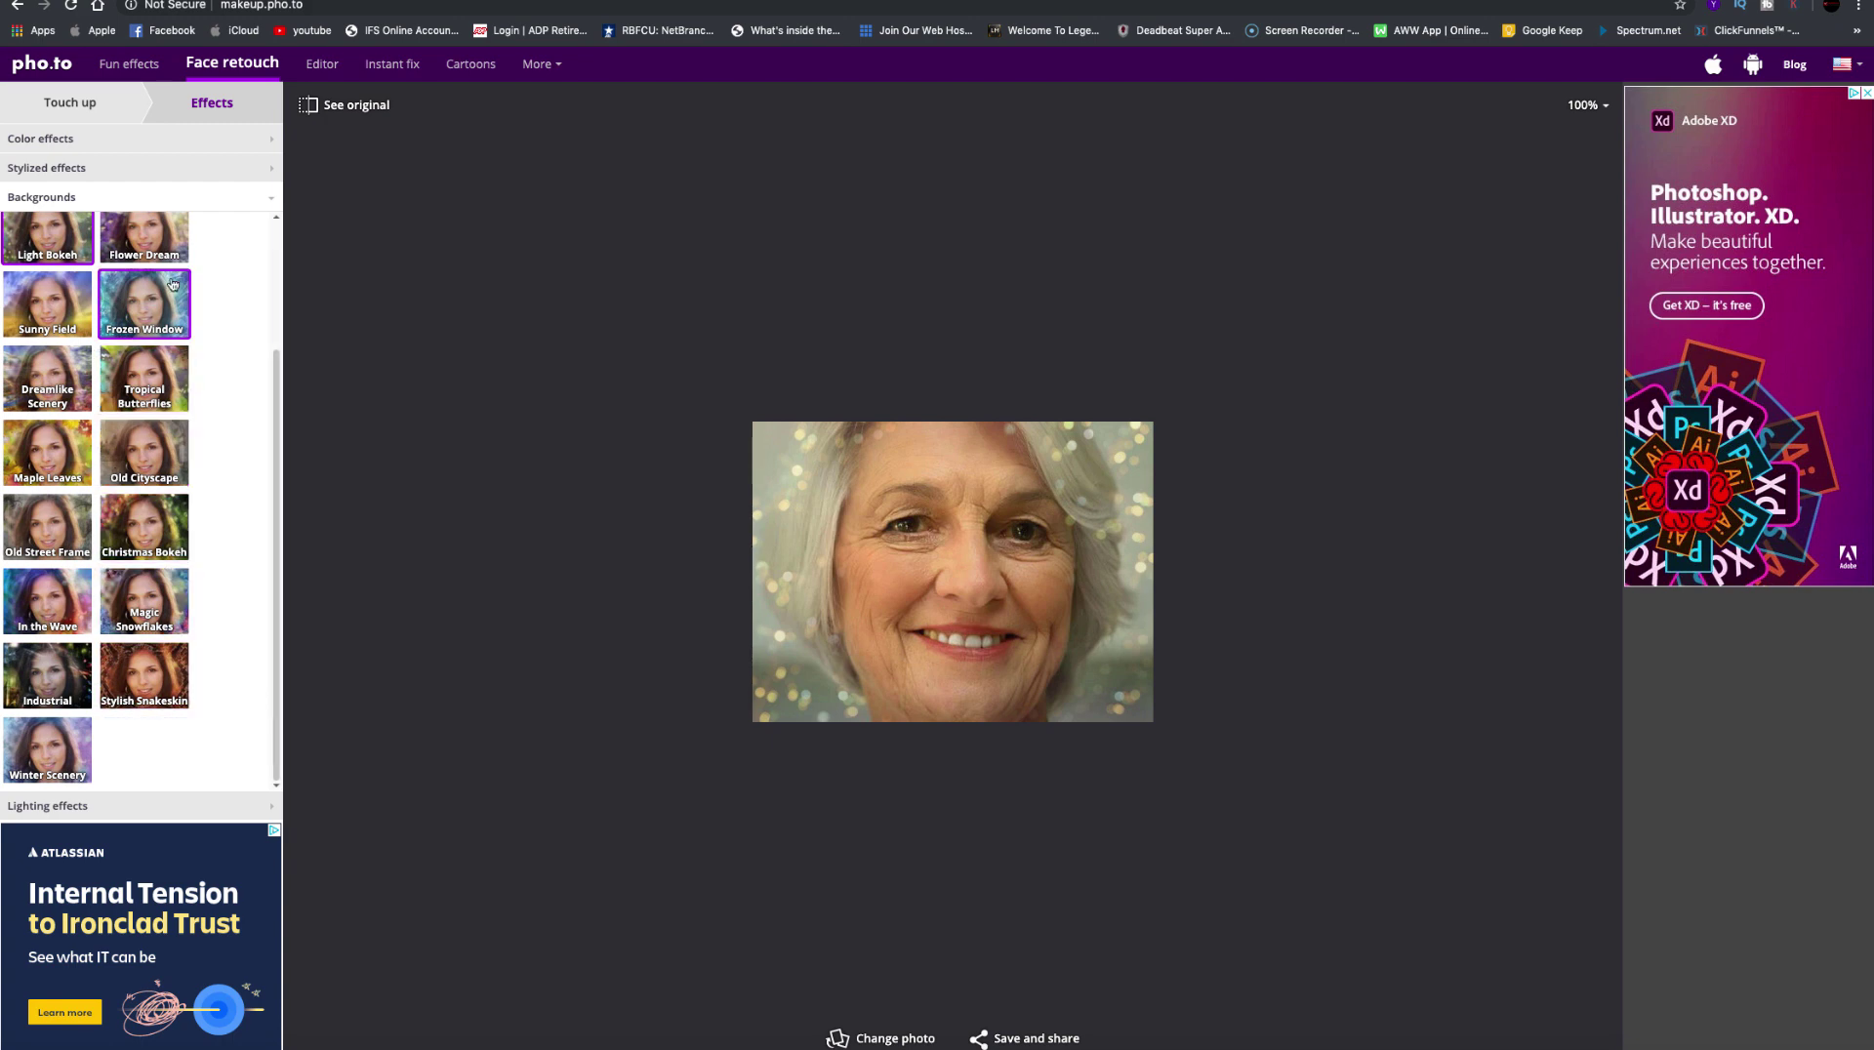
{"action": "left_click", "coordinate": [192, 810]}
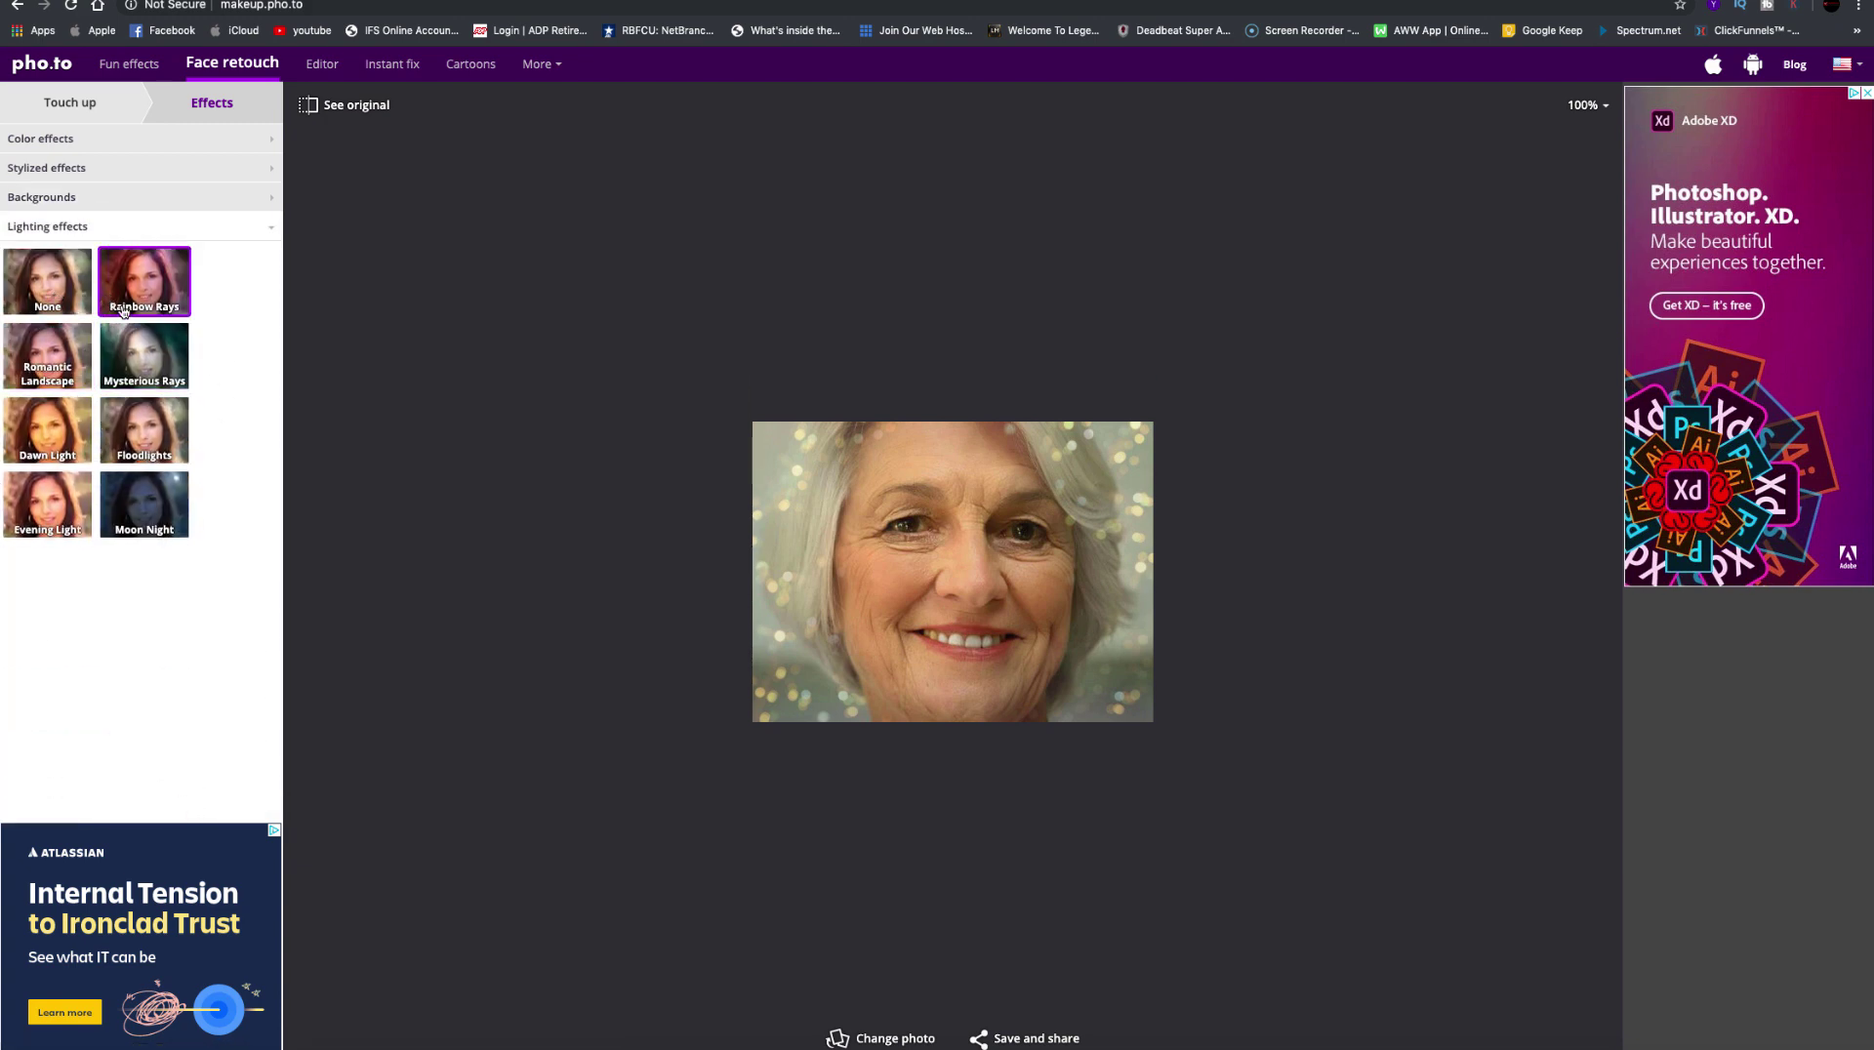
{"action": "left_click", "coordinate": [179, 140]}
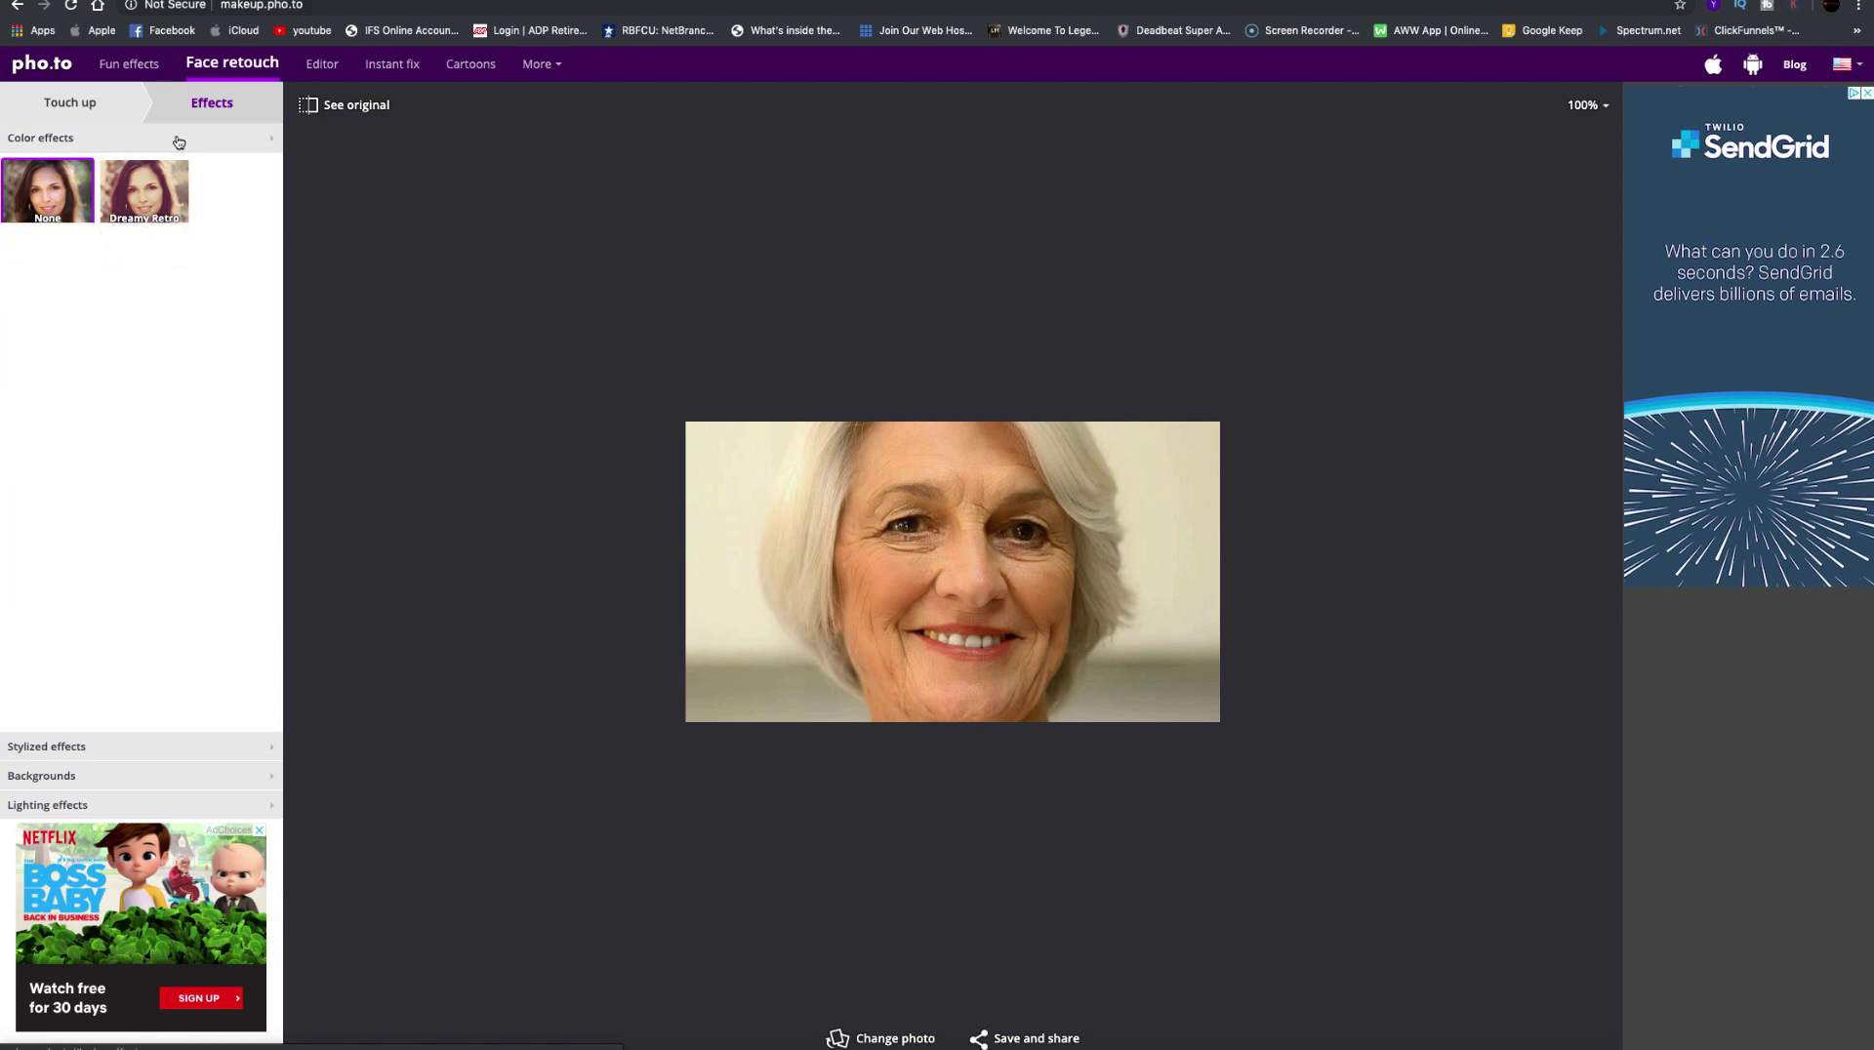
Re-enable Shine remover in Touch up, apply it, and compare with the original
{"action": "left_click", "coordinate": [68, 101]}
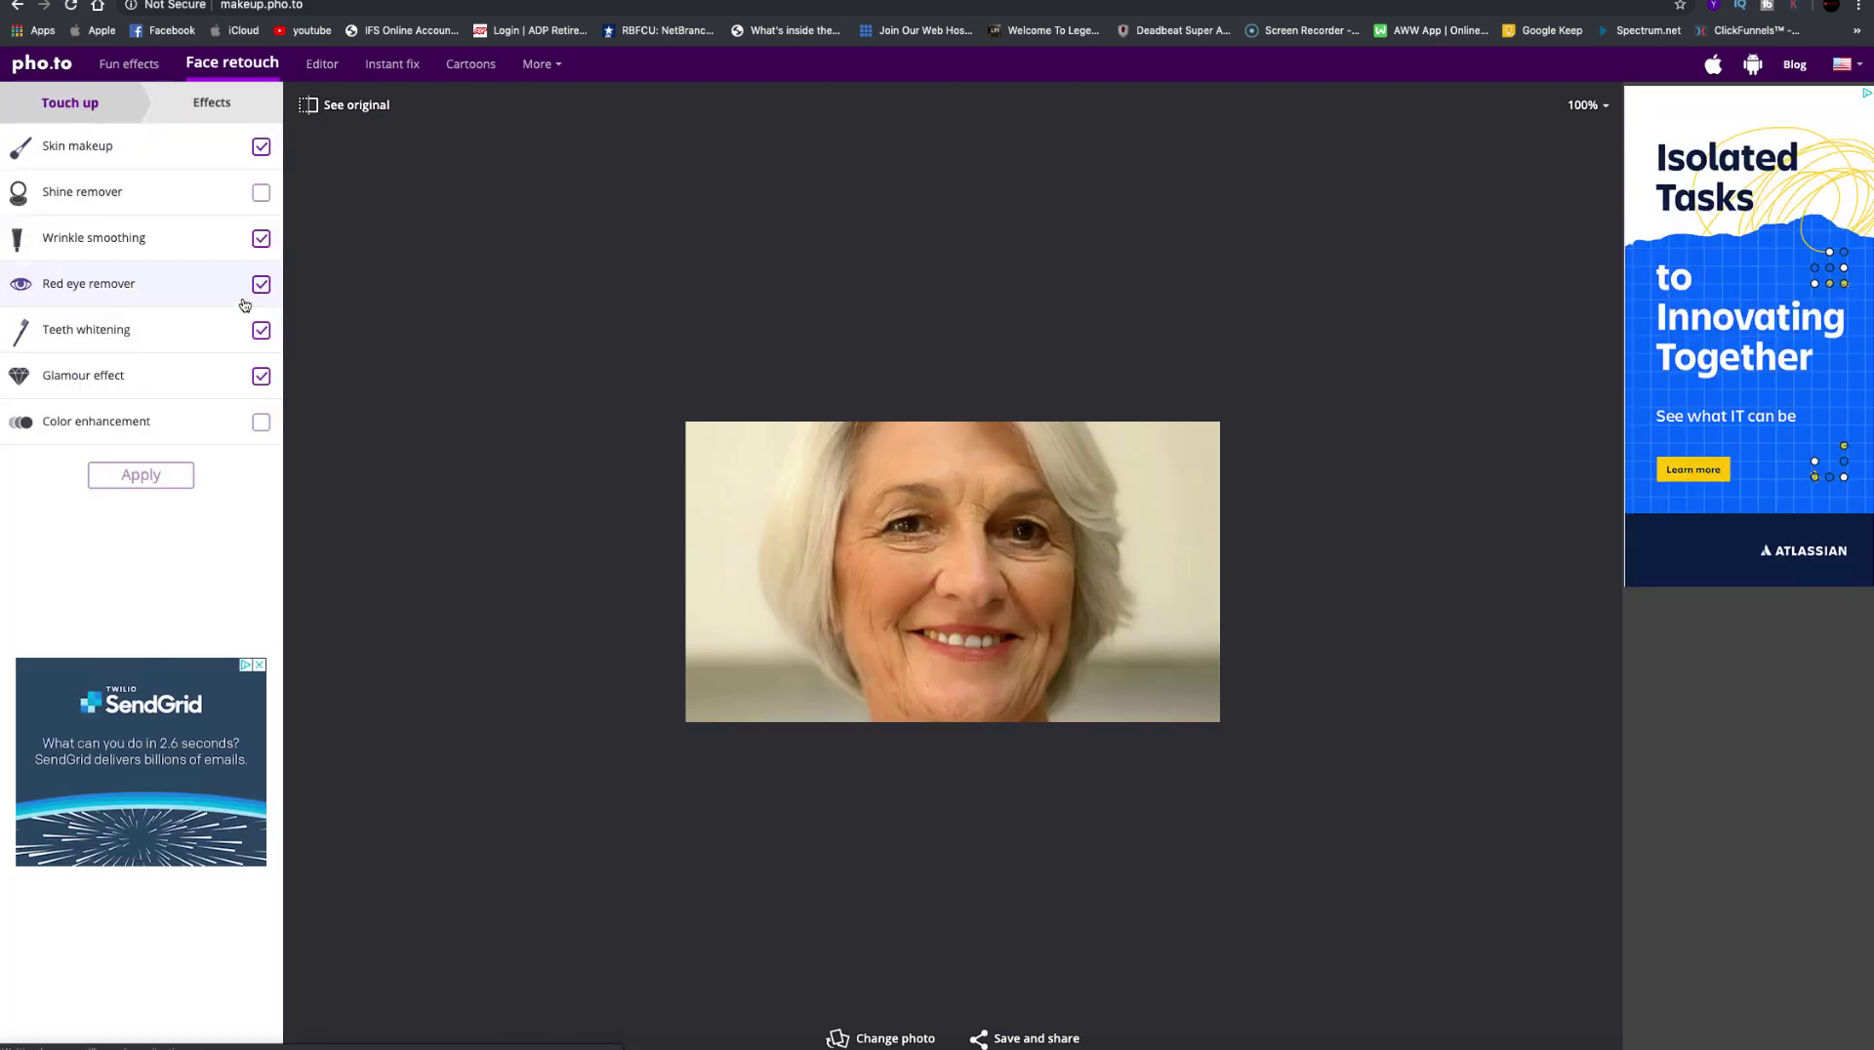
{"action": "left_click", "coordinate": [260, 195]}
{"action": "left_click", "coordinate": [164, 474]}
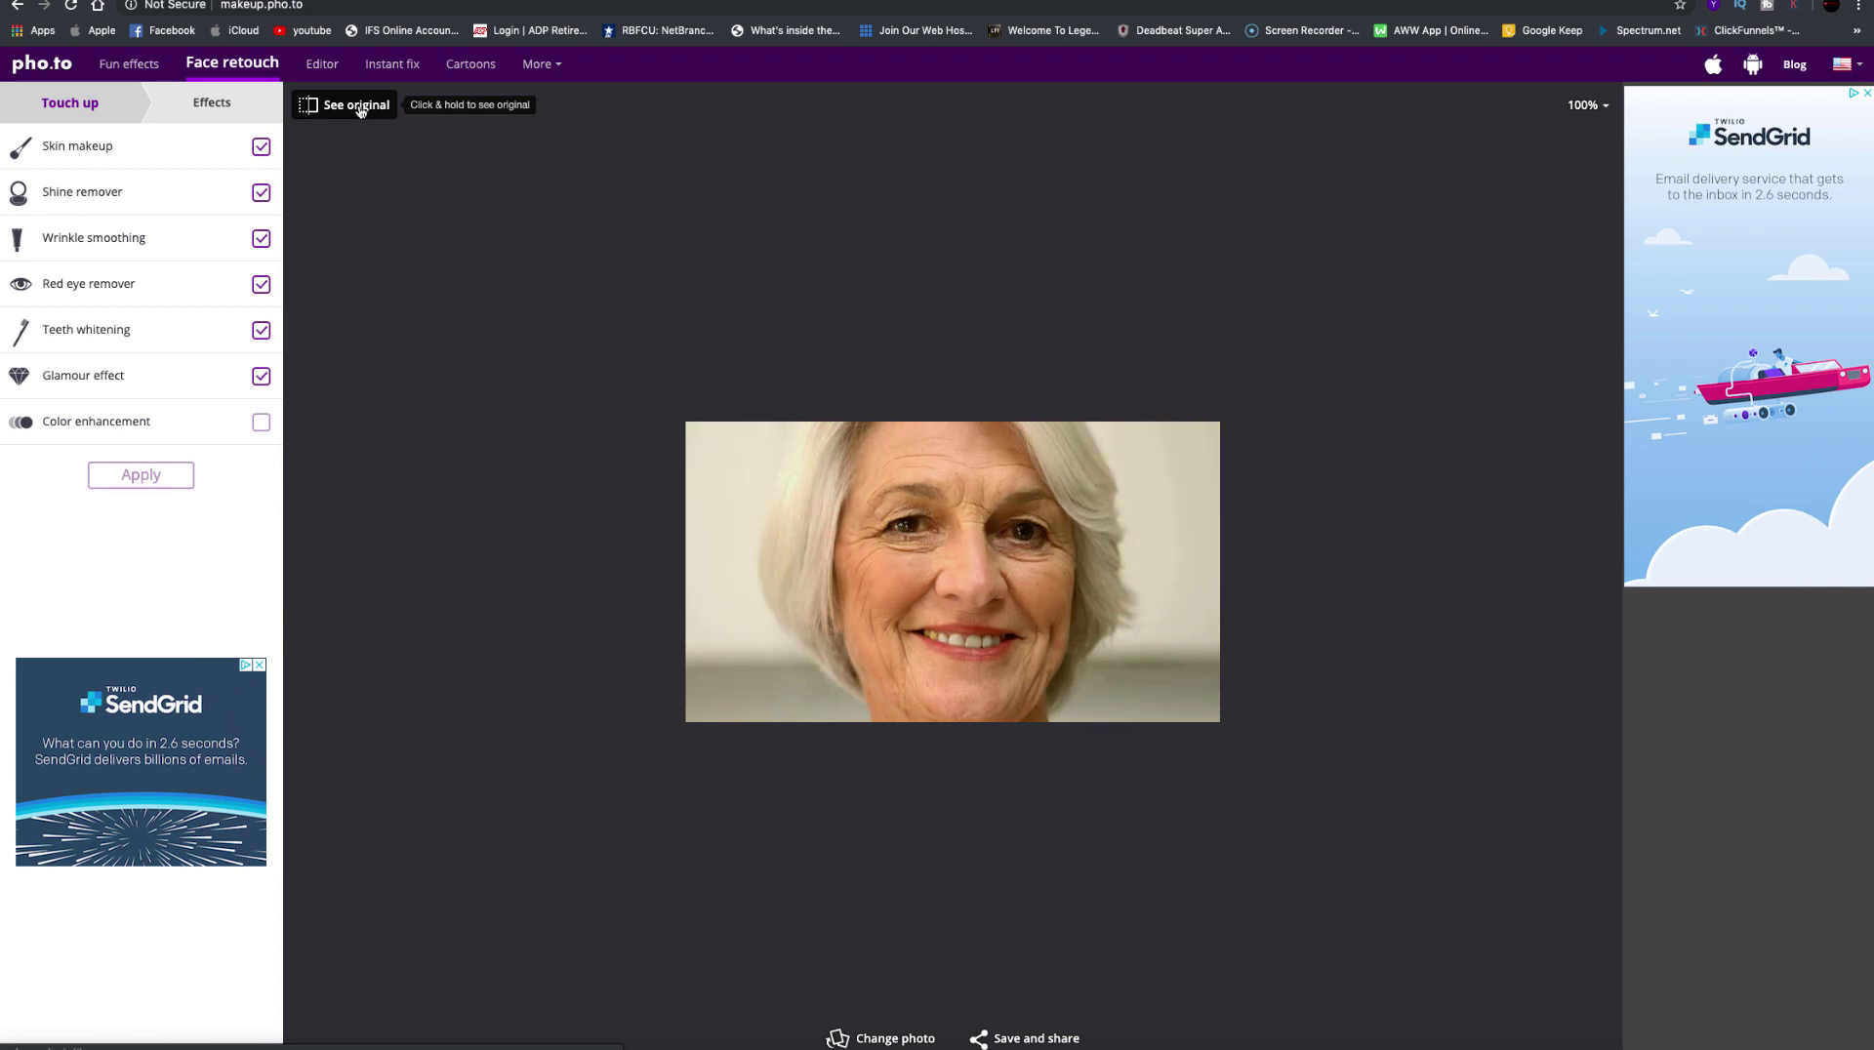
{"action": "left_click", "coordinate": [360, 110]}
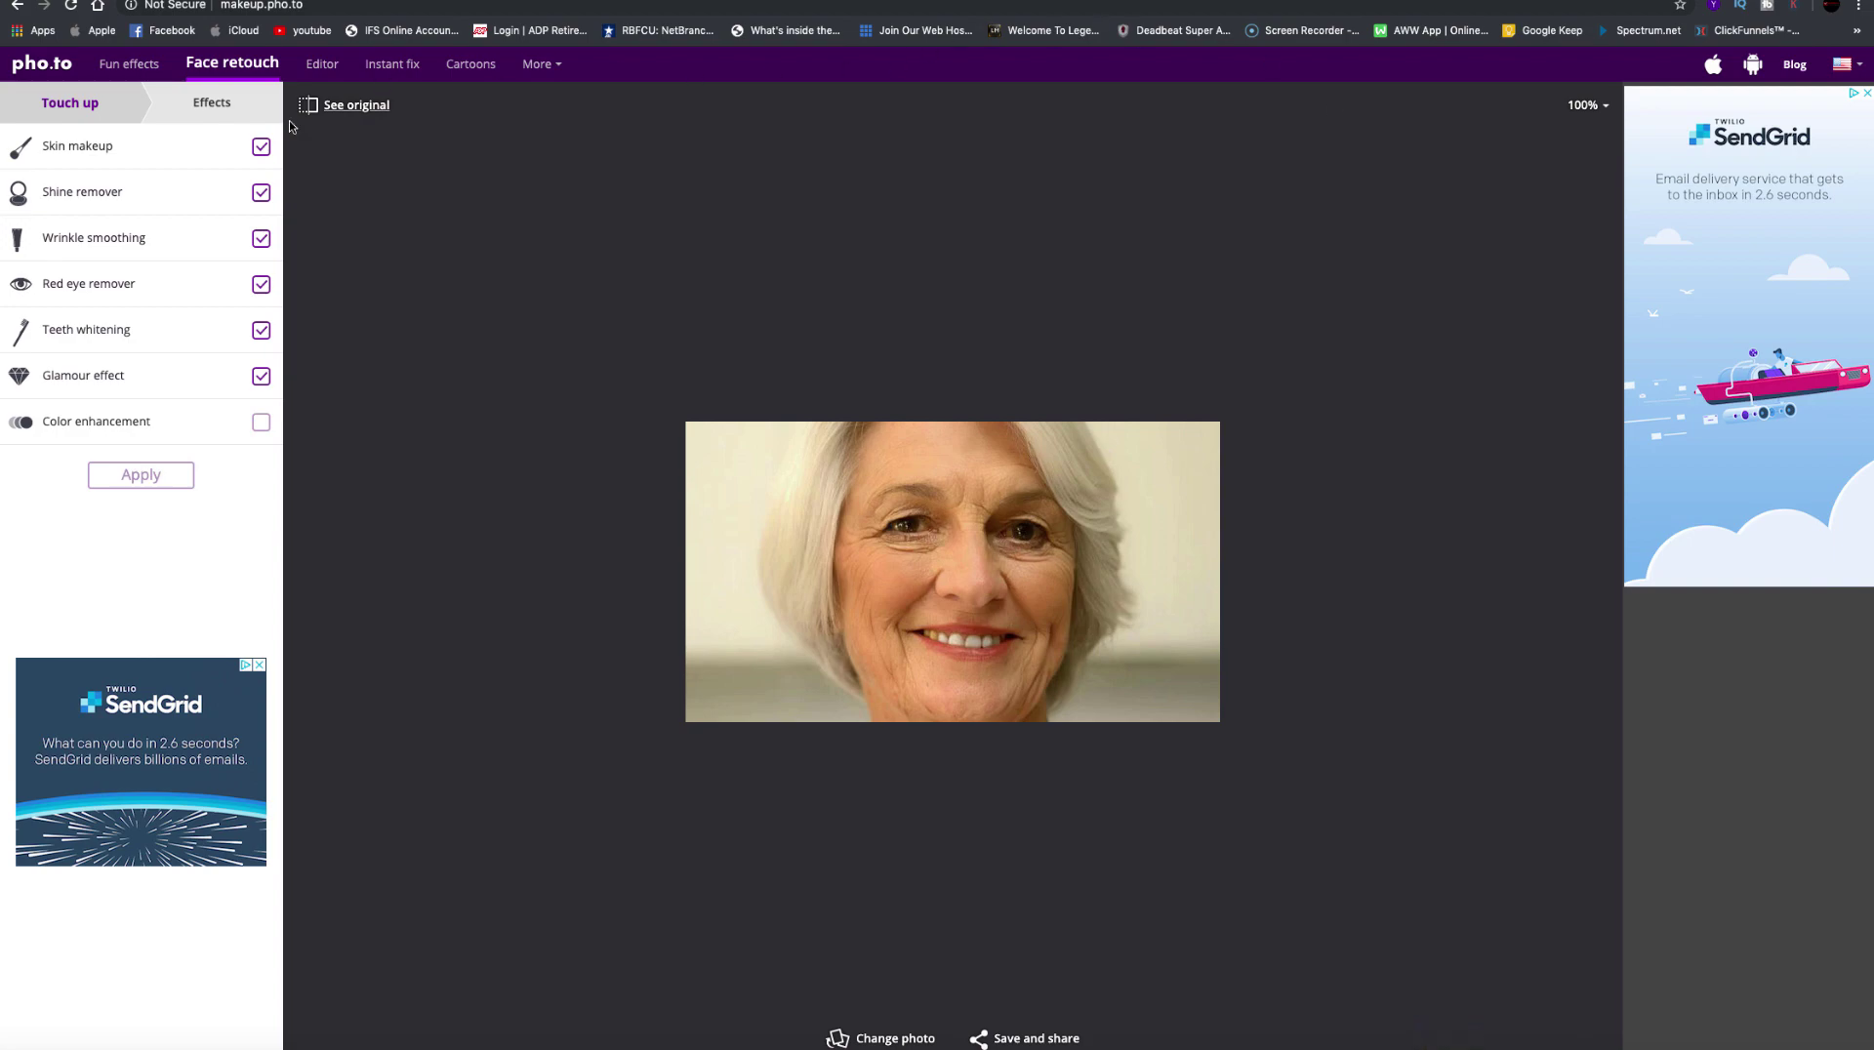
Switch to the Fiverr 'retouch photo' search results and scroll back to the top
{"action": "key", "text": "ctrl+Tab"}
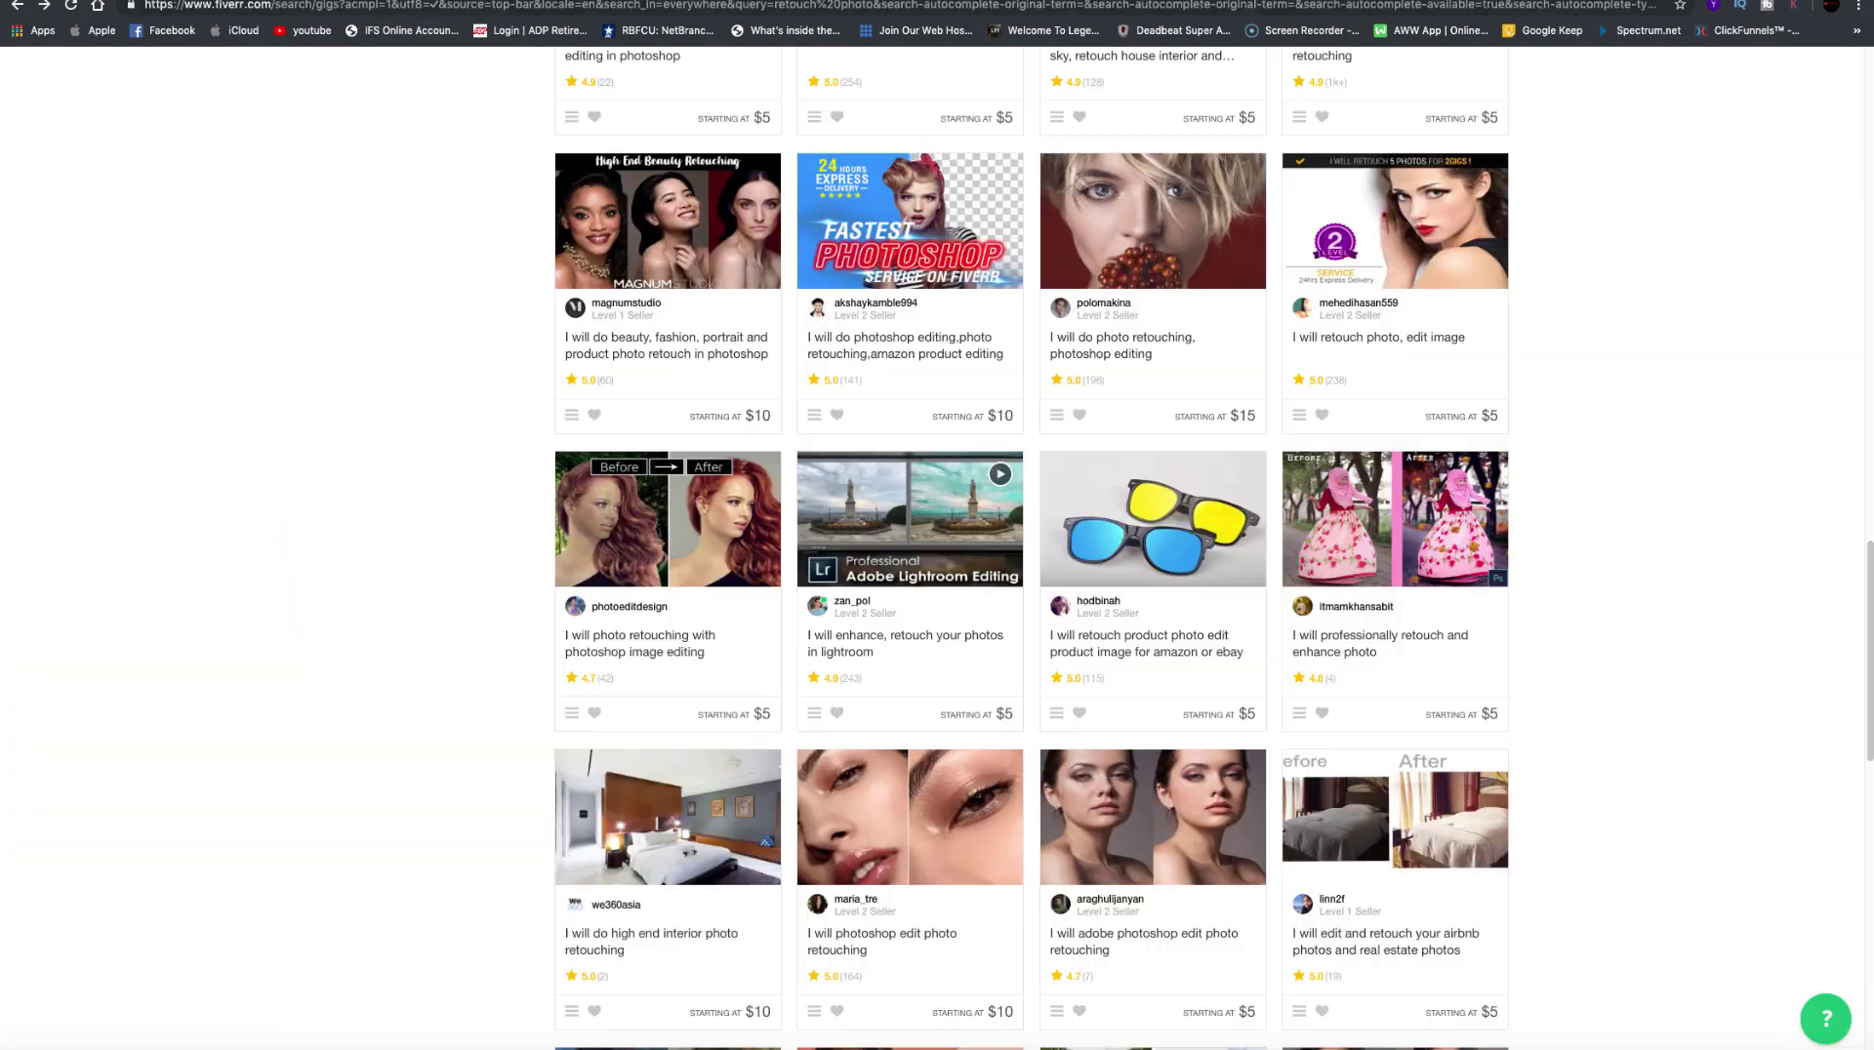
{"action": "scroll", "coordinate": [470, 634], "scroll_direction": "up", "scroll_amount": 6}
{"action": "scroll", "coordinate": [469, 634], "scroll_direction": "up", "scroll_amount": 2}
{"action": "scroll", "coordinate": [469, 635], "scroll_direction": "up", "scroll_amount": 2}
{"action": "scroll", "coordinate": [469, 634], "scroll_direction": "up", "scroll_amount": 4}
{"action": "scroll", "coordinate": [470, 635], "scroll_direction": "up", "scroll_amount": 1}
{"action": "scroll", "coordinate": [470, 635], "scroll_direction": "up", "scroll_amount": 5}
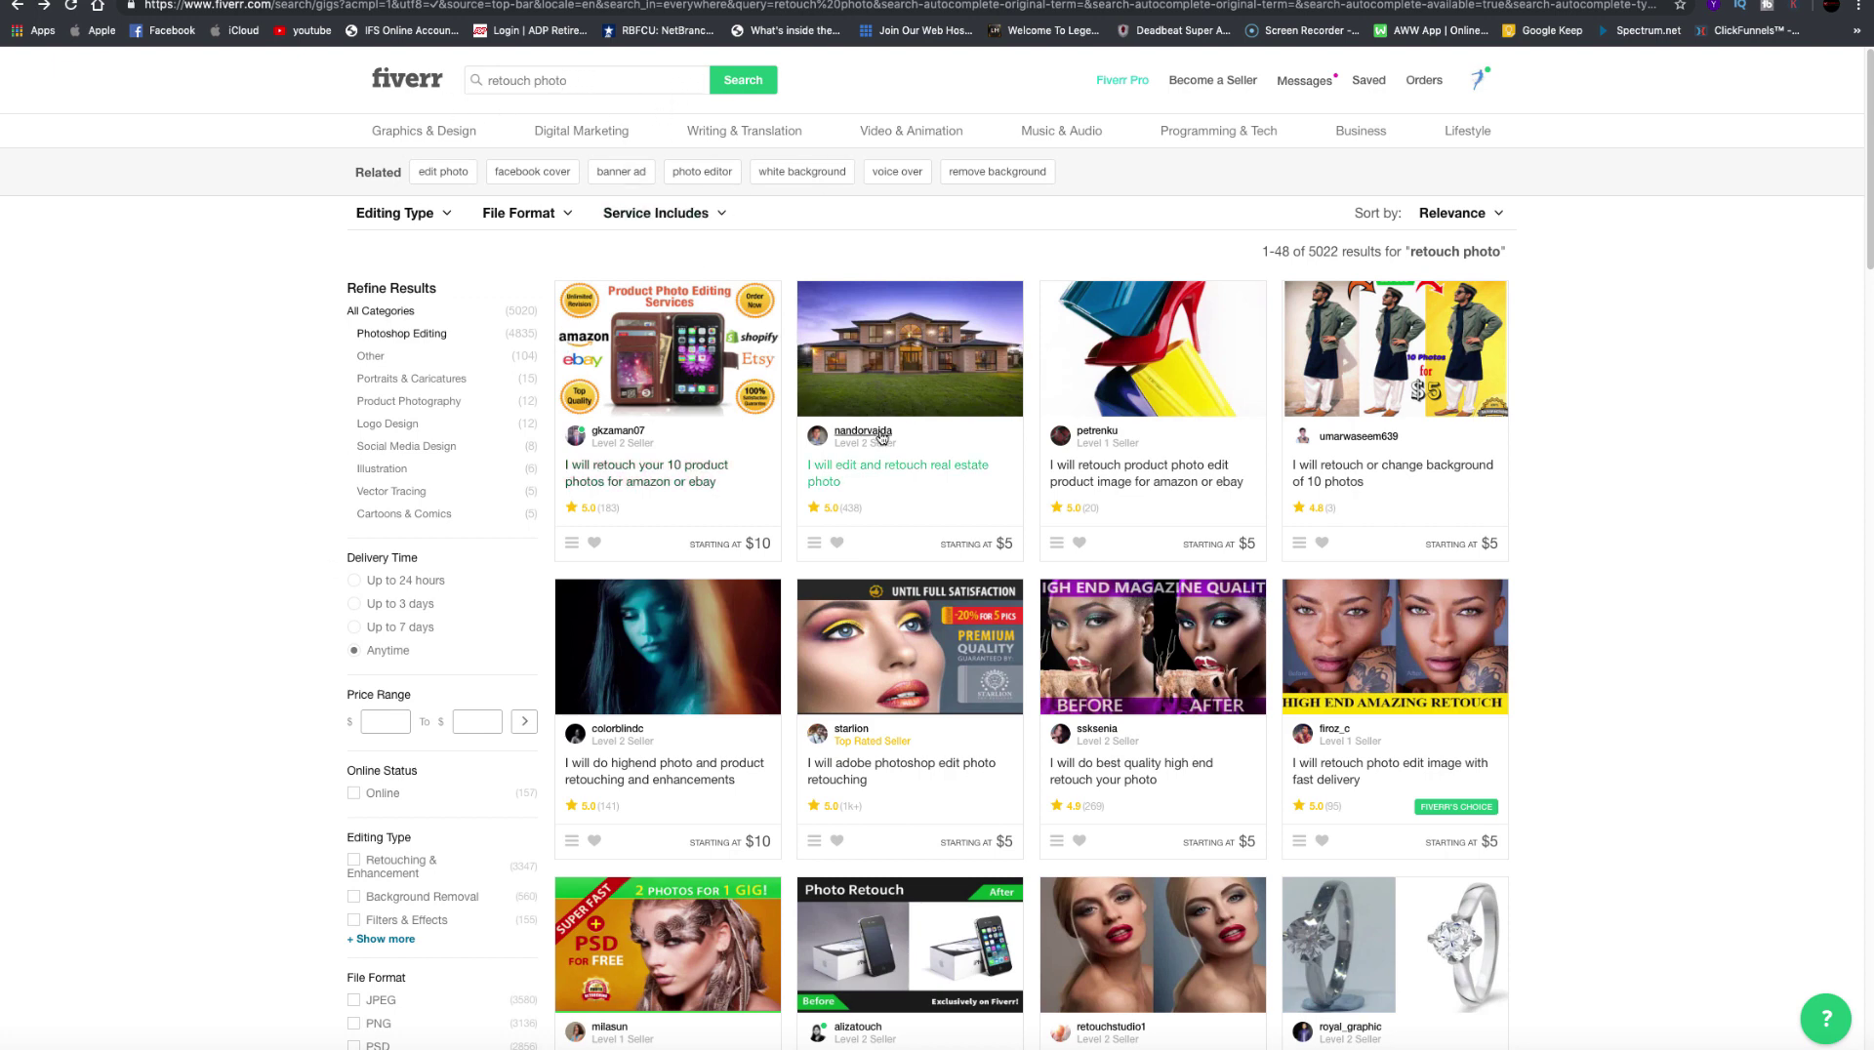
{"action": "scroll", "coordinate": [881, 436], "scroll_direction": "down", "scroll_amount": 2}
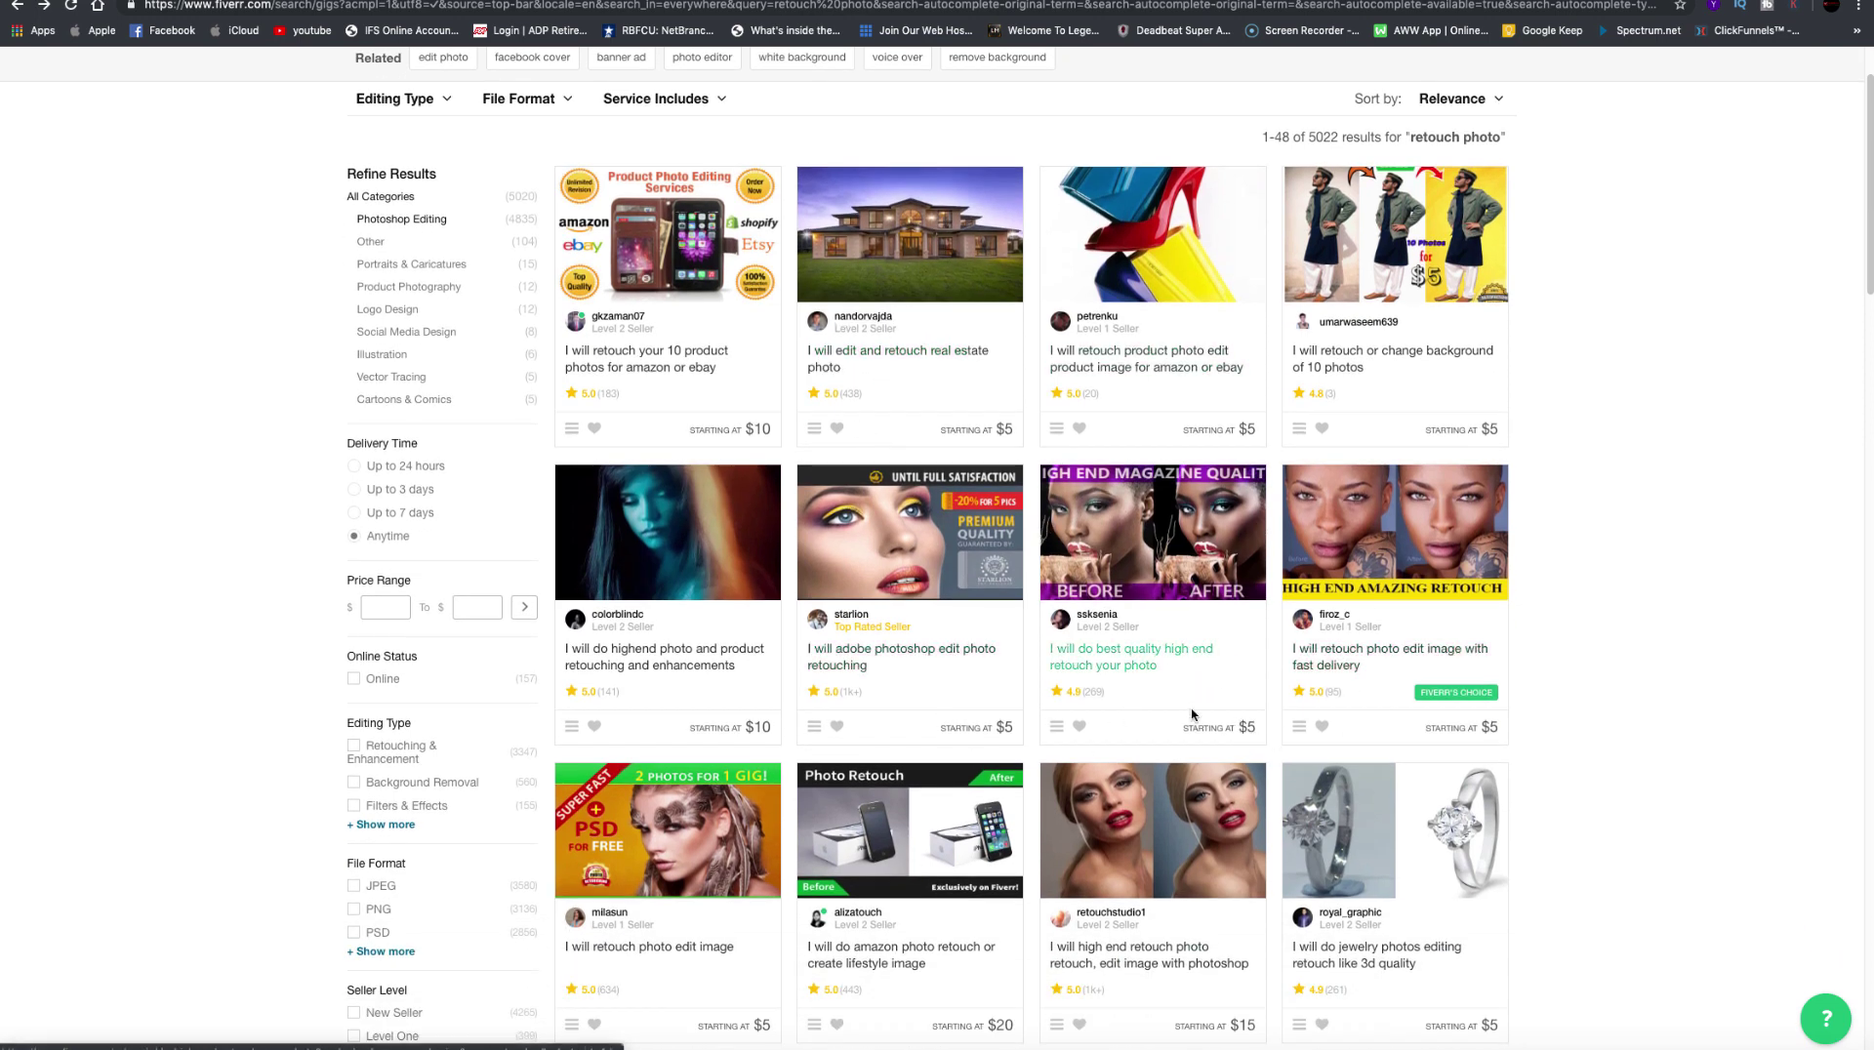
Open the Fiverr gig 'I will retouch photo edit image with fast delivery'
{"action": "left_click", "coordinate": [1361, 668]}
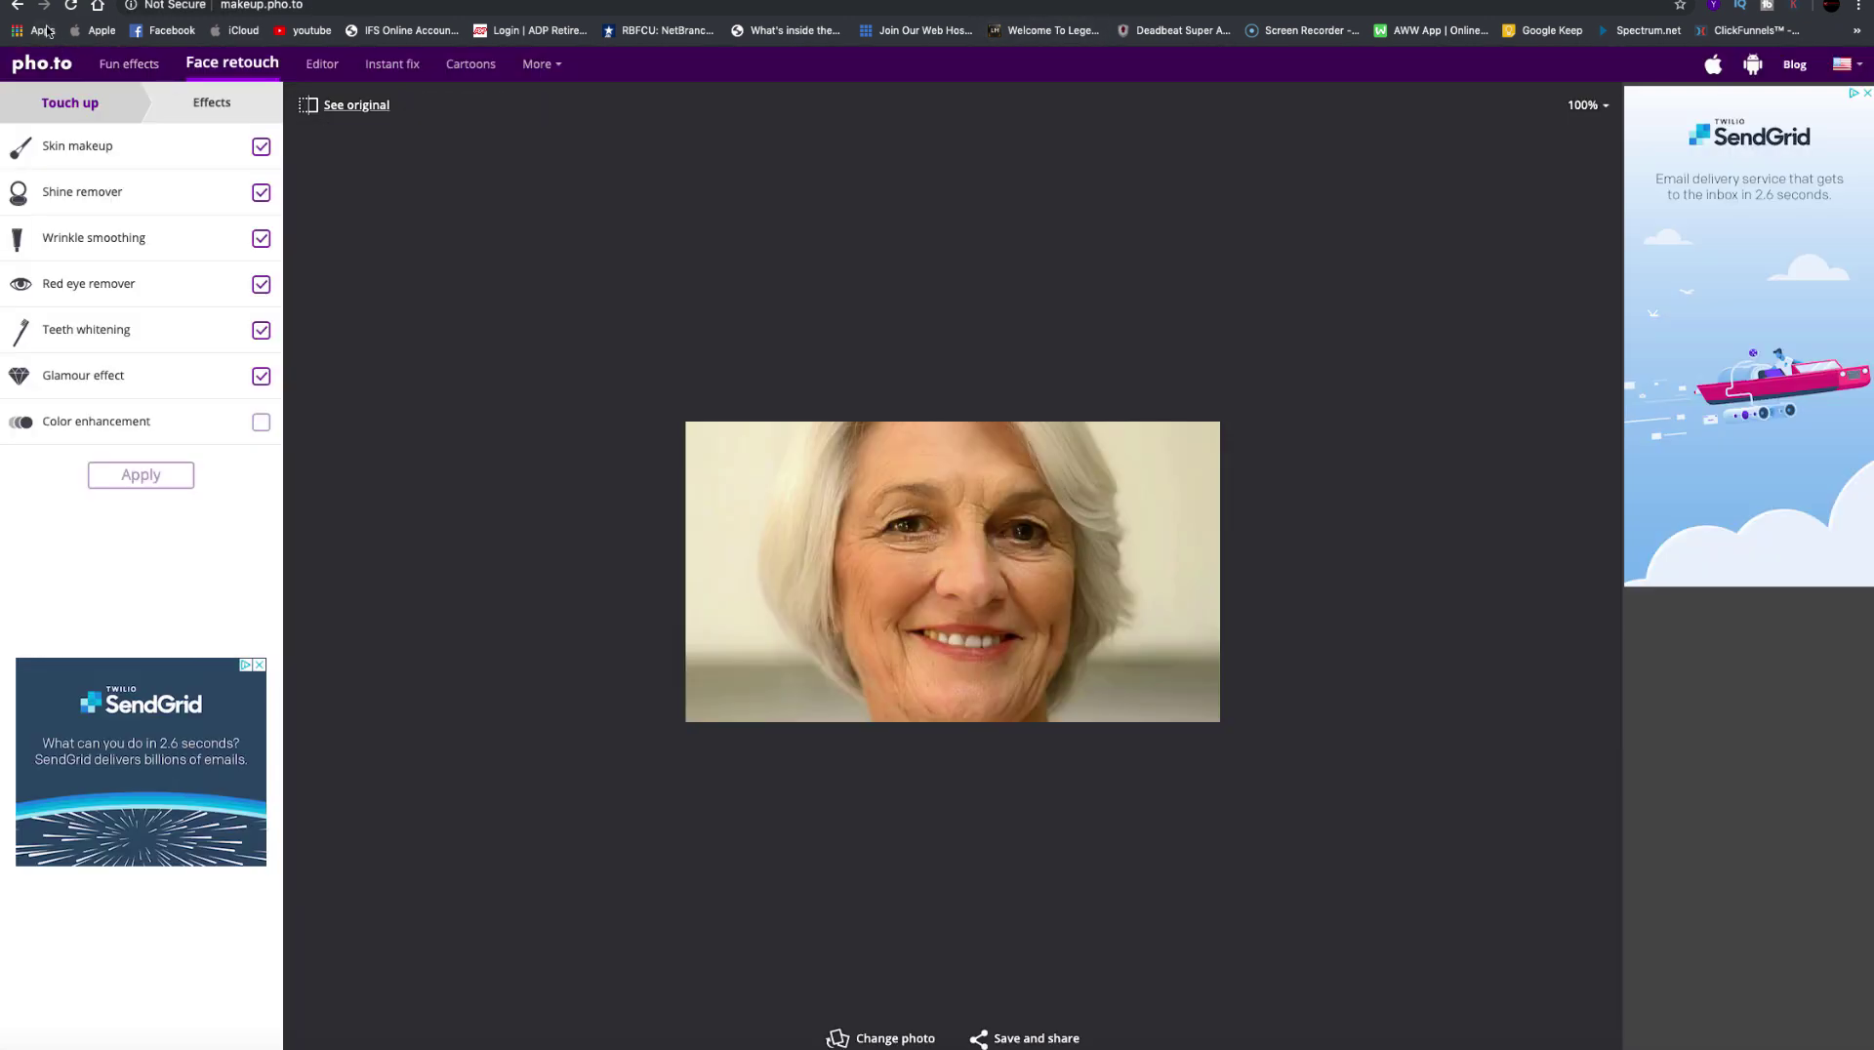
Go to the pho.to homepage via its logo
{"action": "left_click", "coordinate": [17, 8]}
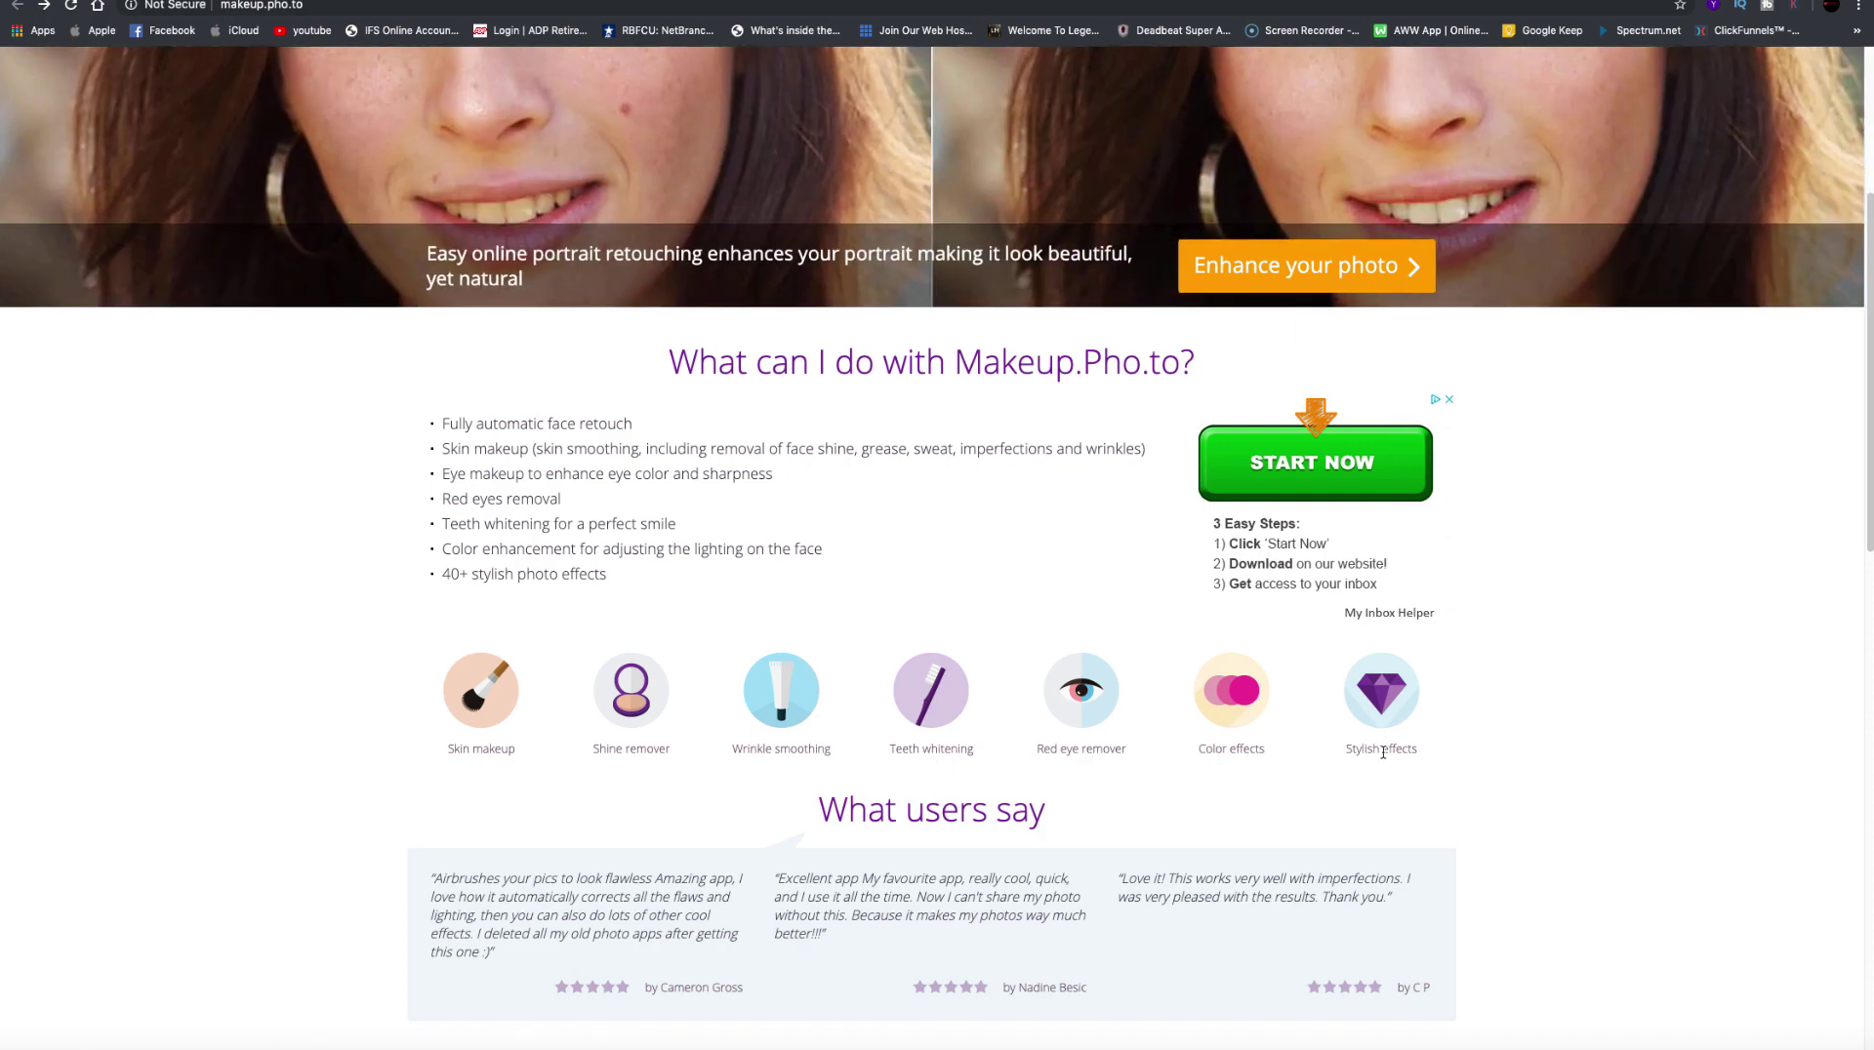
Scroll to the top of the homepage to show the acne and teeth-whitening before-and-after sample
{"action": "scroll", "coordinate": [1218, 742], "scroll_direction": "up", "scroll_amount": 5}
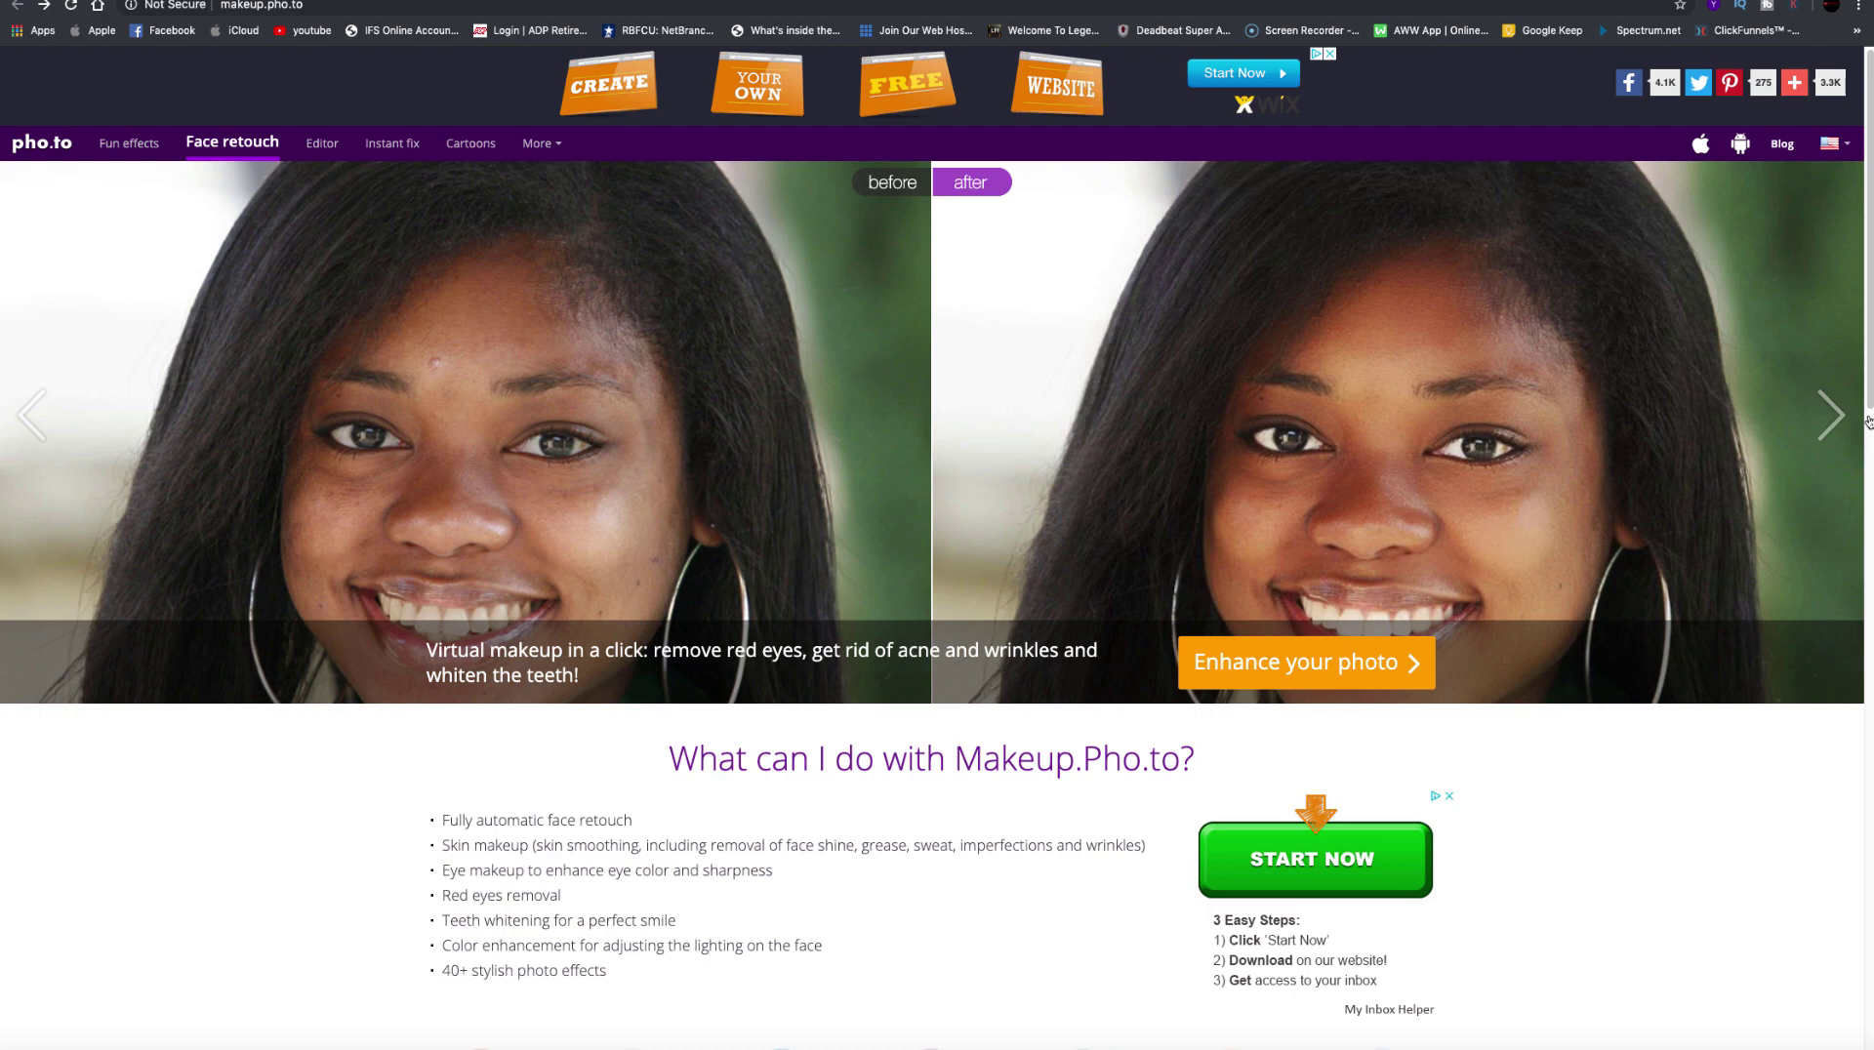
Advance the showcase past the older-woman anti-aging sample to the red-eye portrait example
{"action": "left_click", "coordinate": [1830, 410]}
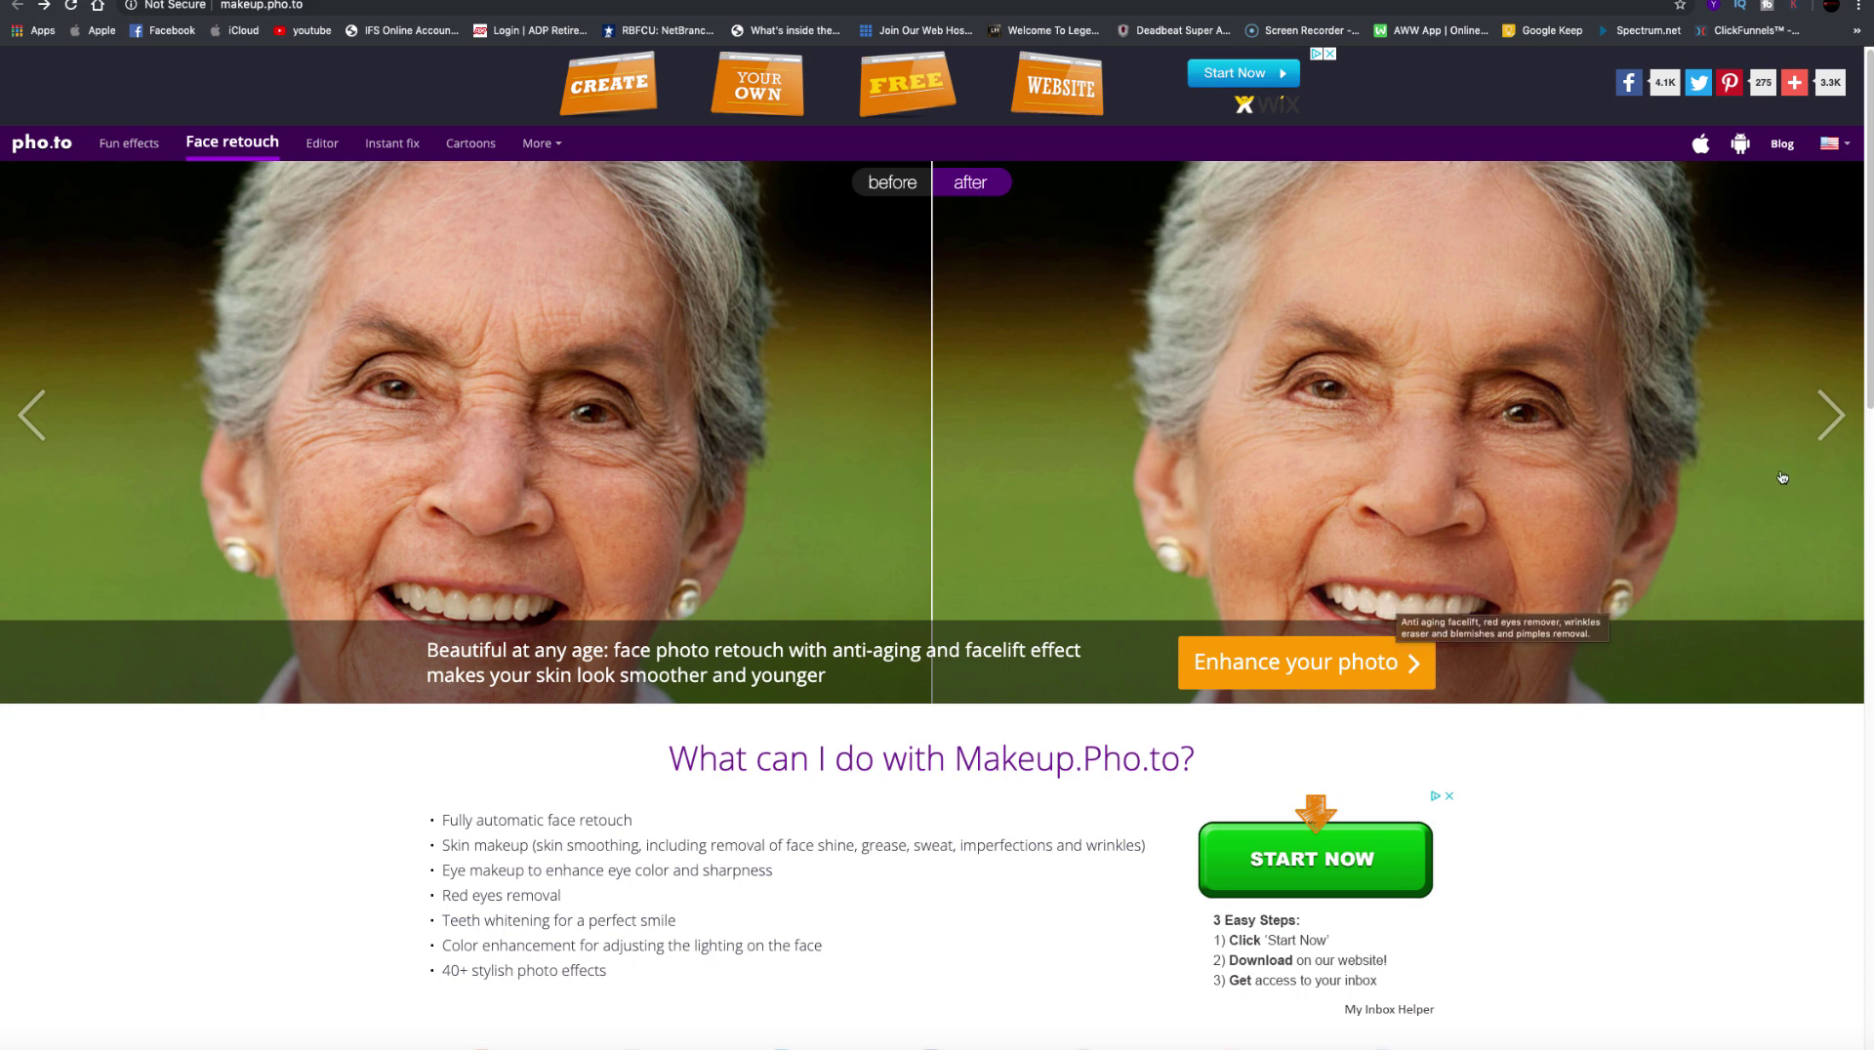
{"action": "left_click", "coordinate": [1828, 421]}
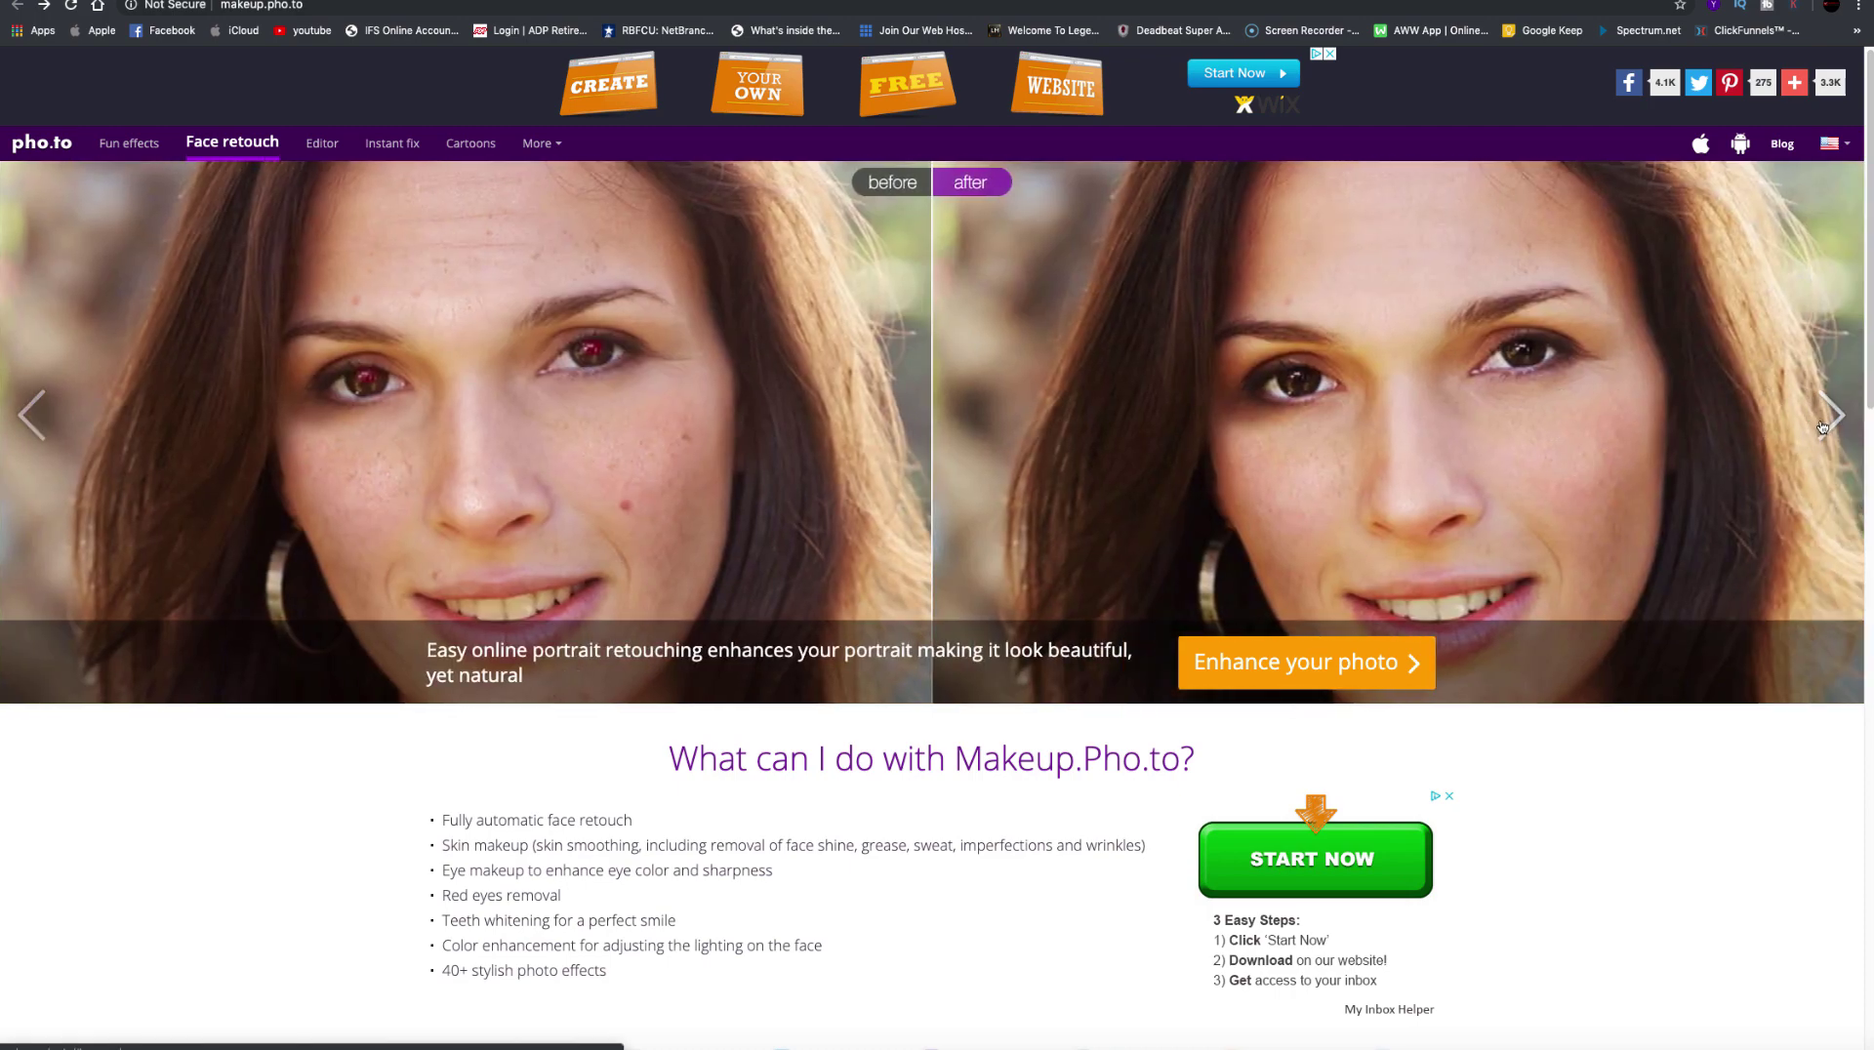